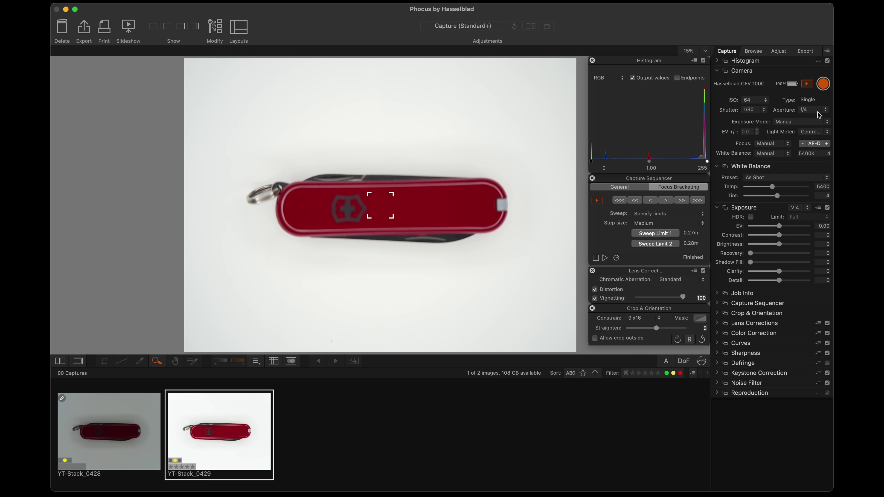
- Set the focus bracketing sweep limits using live view focus on the shield emblem for limit 1 and the key ring for limit 2
click(354, 210)
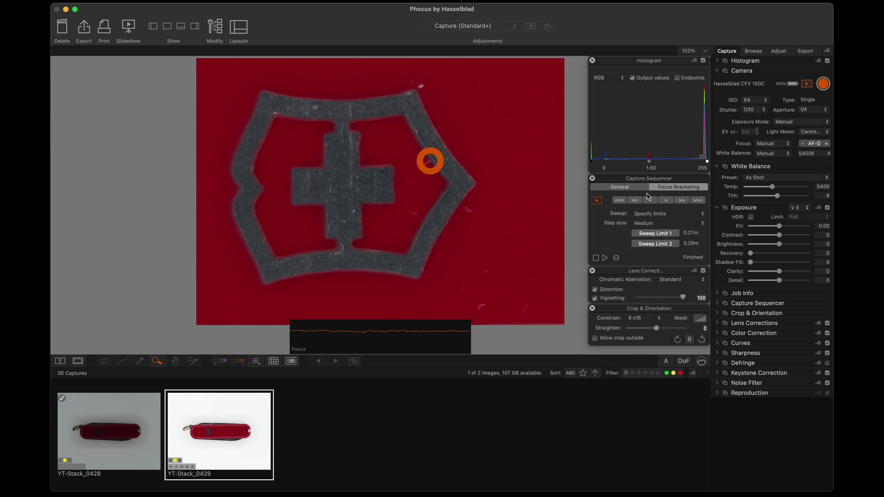
click(657, 232)
click(264, 190)
click(264, 189)
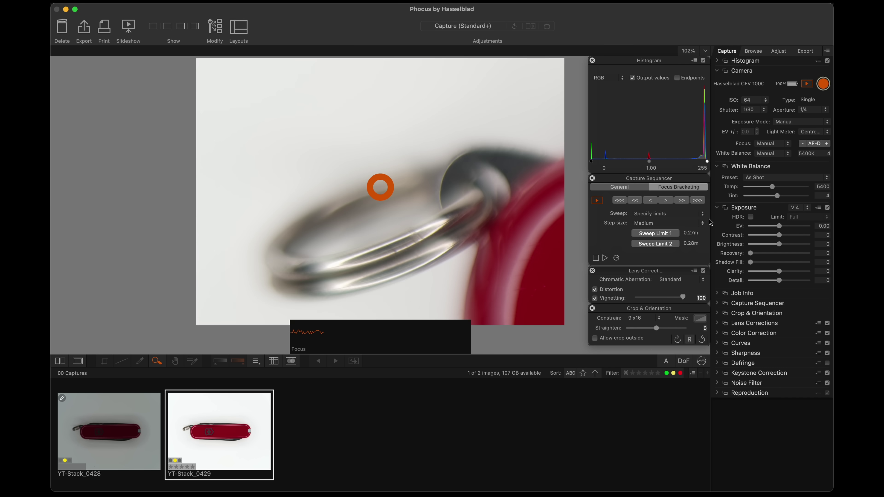
click(827, 143)
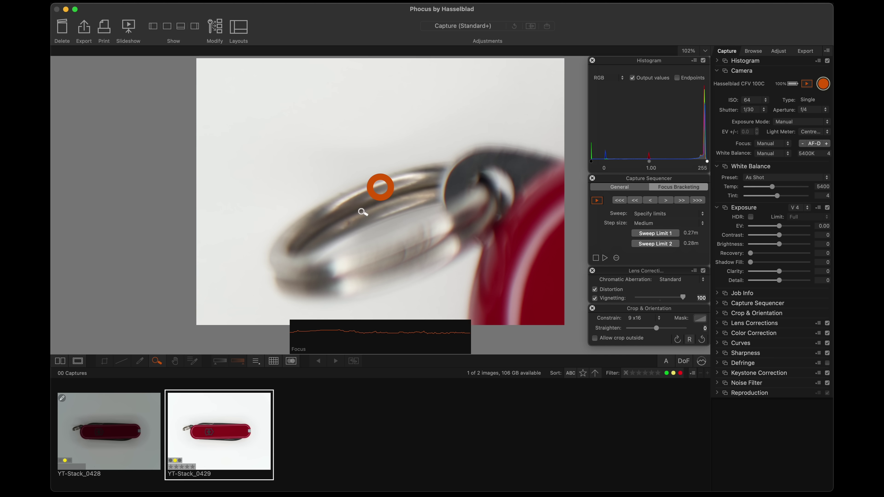
click(682, 361)
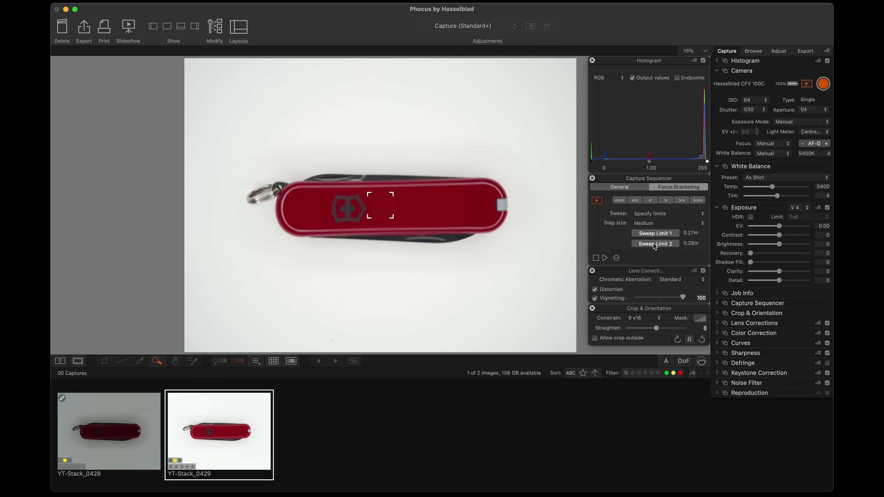
- Set the focus bracketing step size to Small and start the capture sequence of the pocket knife
click(653, 222)
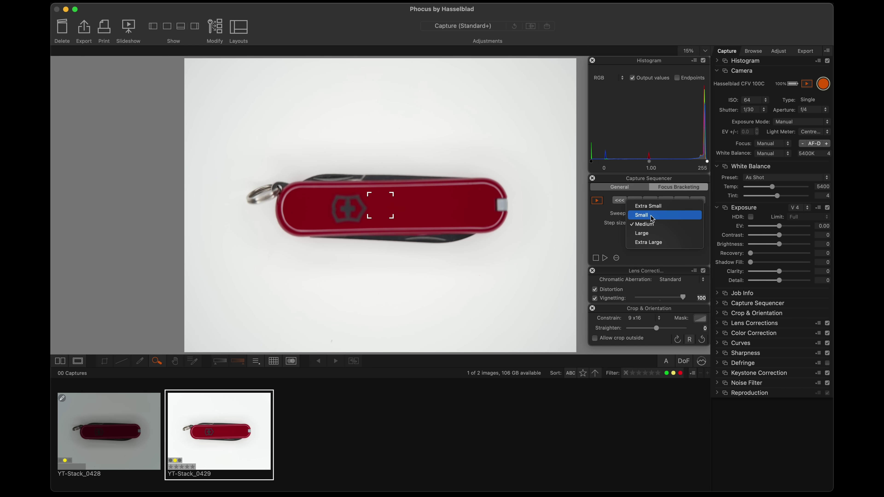
click(652, 218)
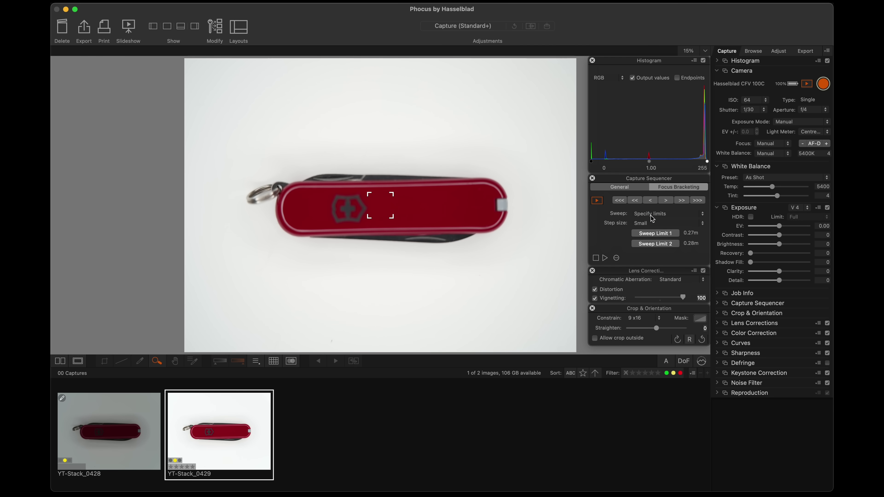
click(604, 258)
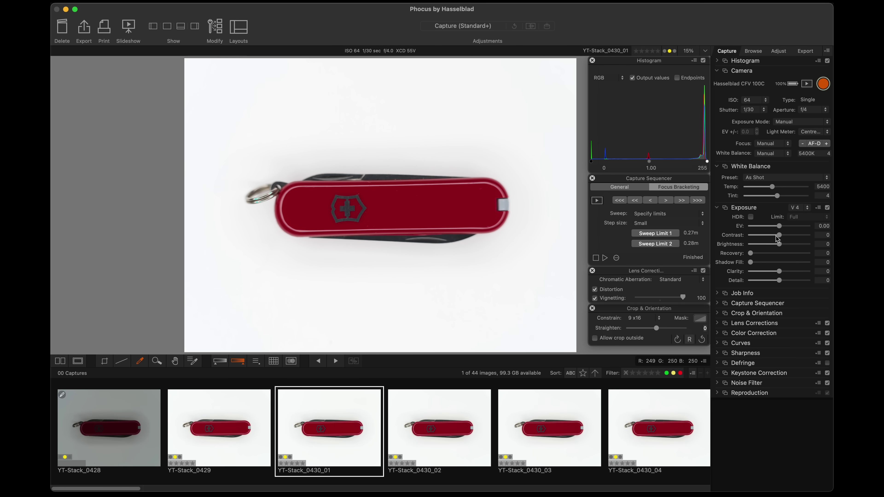
- Set the sharpness amount of the first knife frame, YT-Stack_0430_01, to 633 while viewing the emblem up close
mouse_move(779, 235)
mouse_down()
mouse_move(771, 236)
mouse_move(779, 235)
mouse_up()
drag(751, 252, 814, 252)
click(359, 199)
click(717, 353)
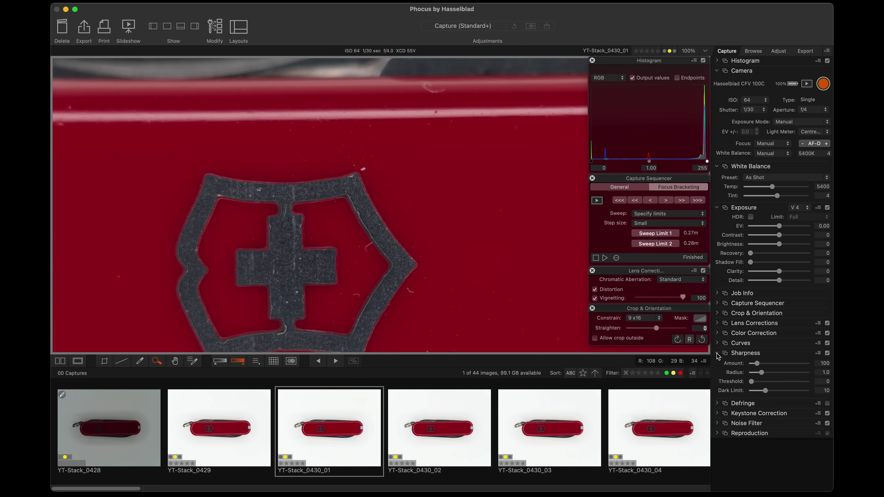
drag(757, 363, 788, 365)
- Apply the current adjustments to all 42 knife frames and export them
click(218, 24)
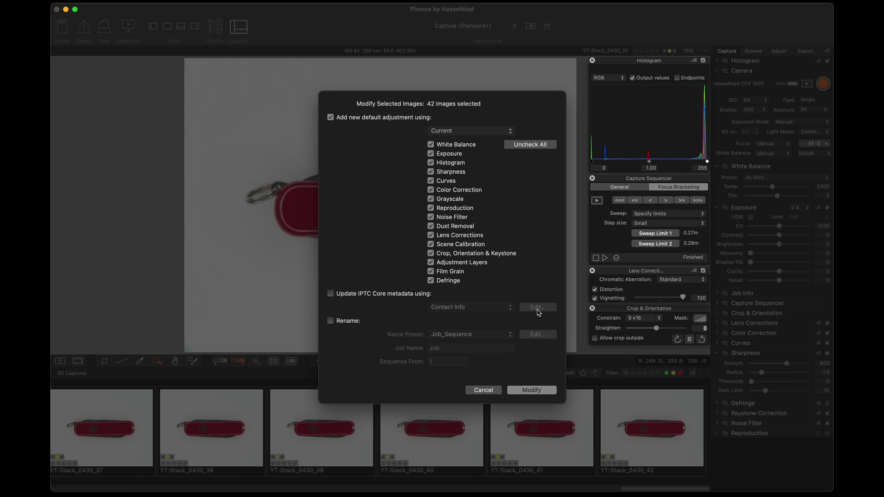
click(538, 389)
right_click(431, 403)
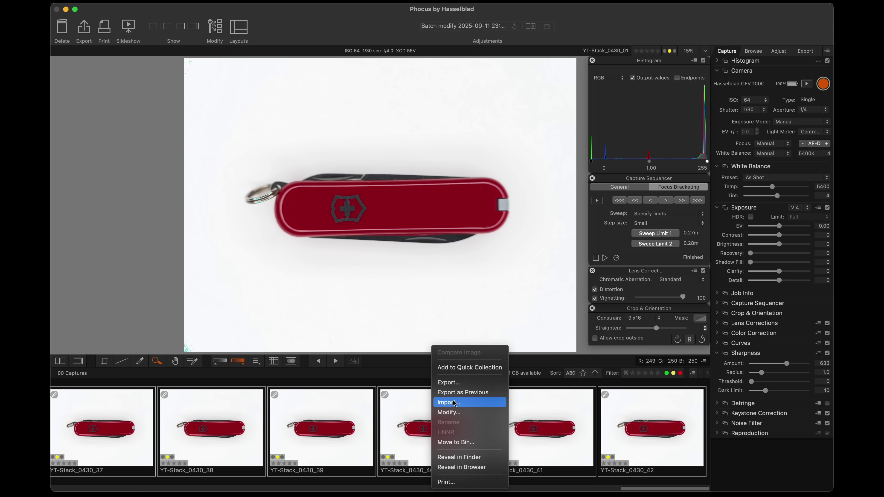
click(460, 383)
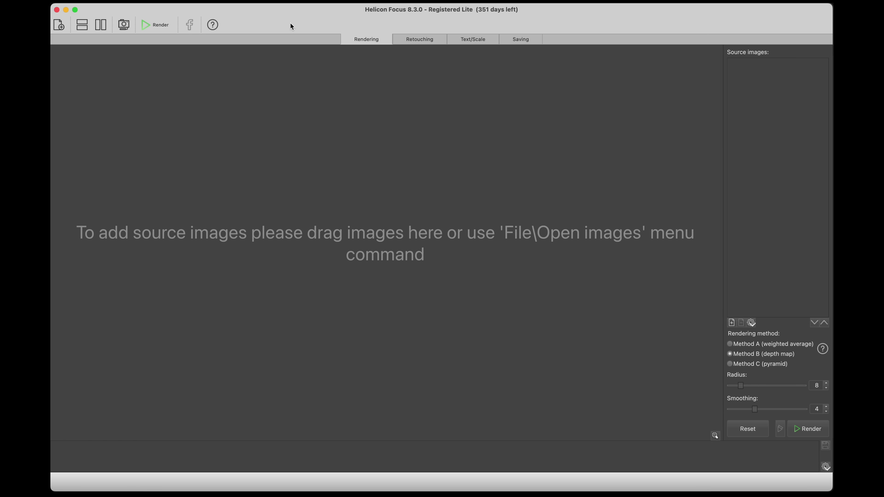
- Load the exported YT-Stack_0430 TIFF files into Helicon Focus and render the stack with Method B (depth map)
drag(415, 181, 378, 216)
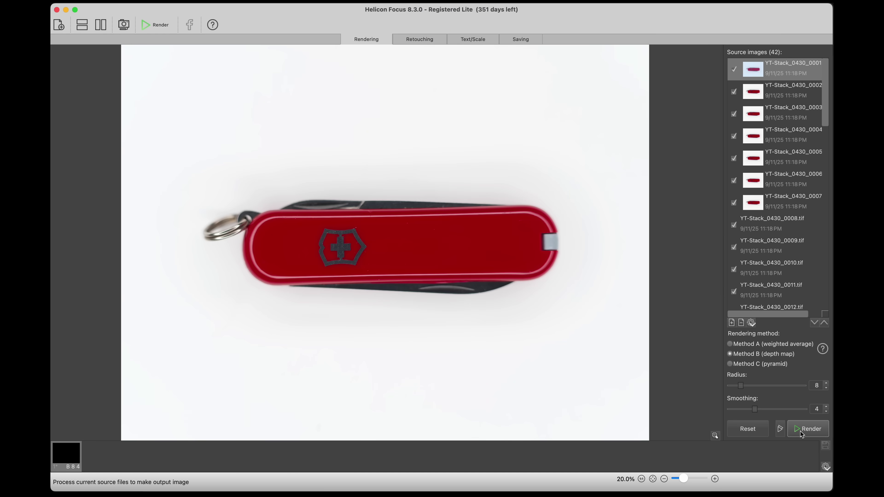
click(803, 432)
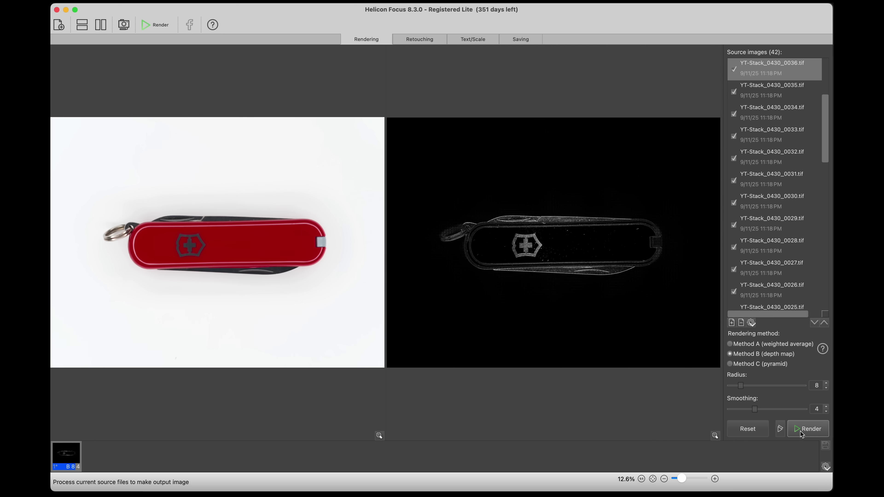
- Examine the rendered knife stack beside a source frame at up to 150%, covering the emblem, handle edge and lower blade
key(super+equal)
key(super+equal)
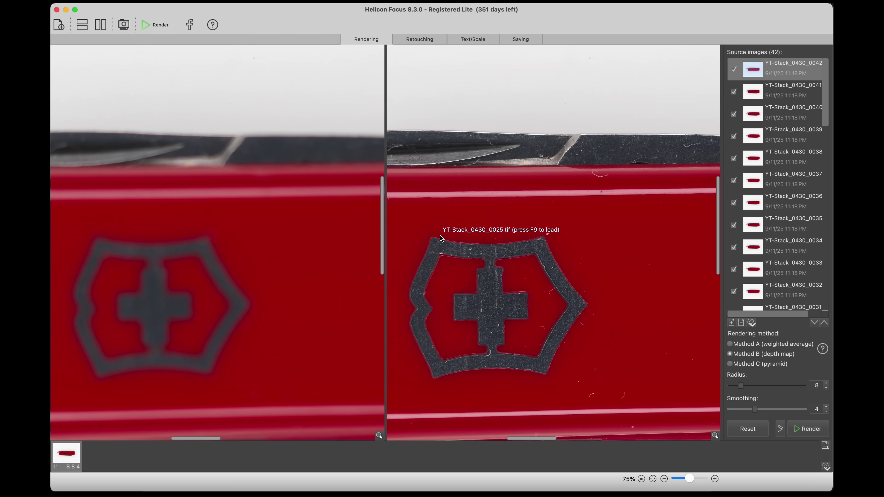
scroll(440, 235, right, 5)
scroll(439, 235, down, 3)
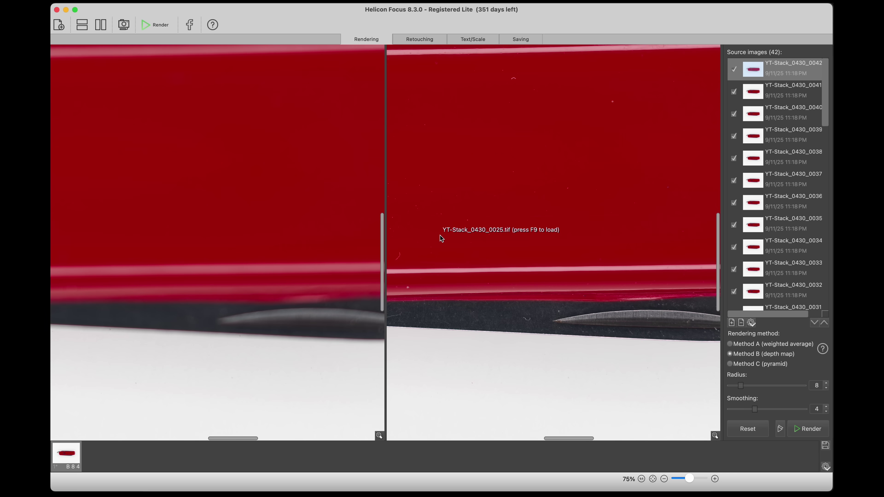
key(super+equal)
key(super+equal)
scroll(440, 236, up, 2)
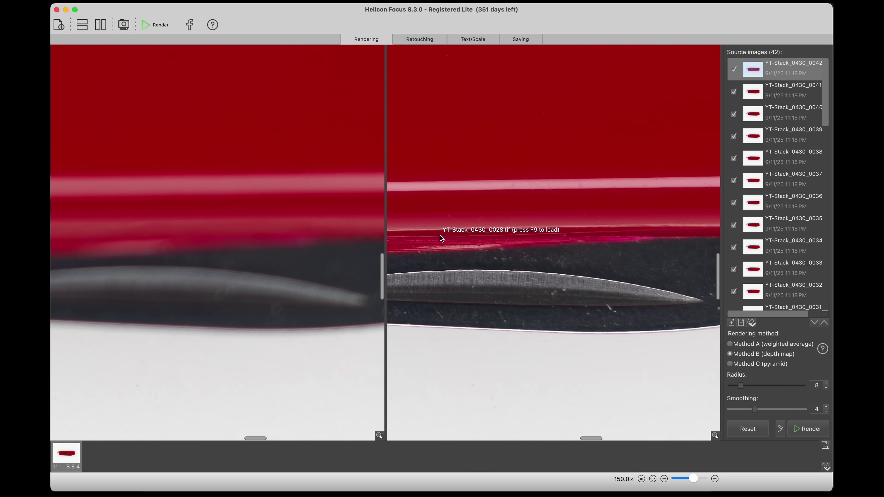
scroll(571, 150, up, 10)
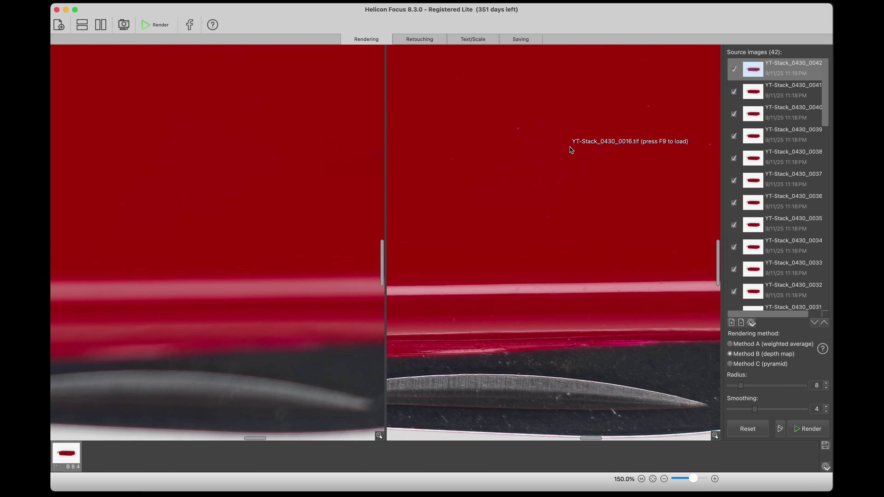
scroll(570, 150, down, 5)
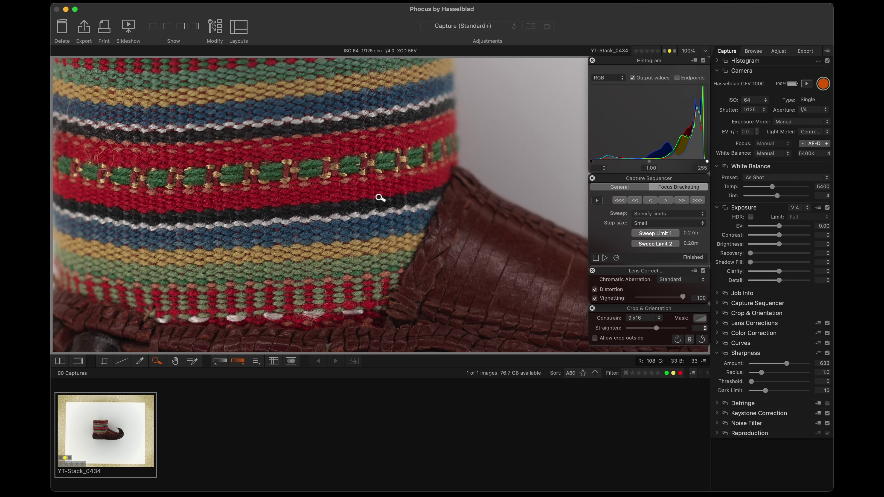
- Switch to Phocus and examine the boot photo YT-Stack_0434 at 100% across the woven shaft, leather and curled toe
click(379, 197)
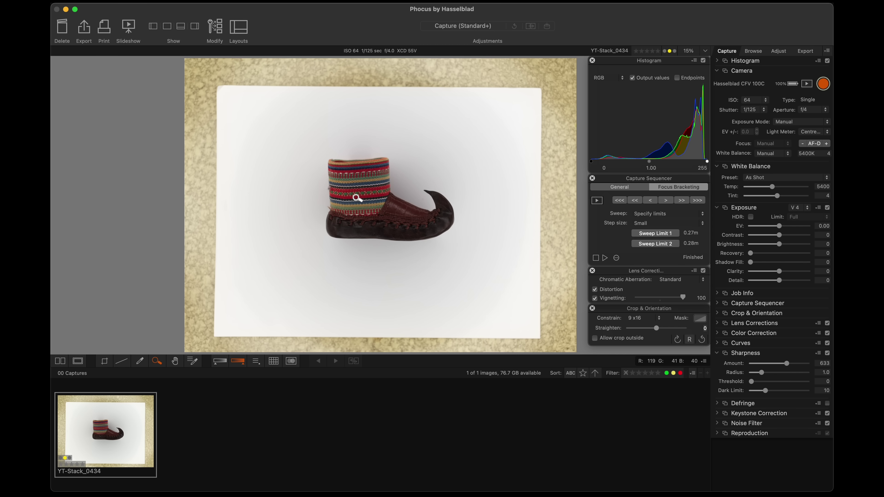
click(368, 196)
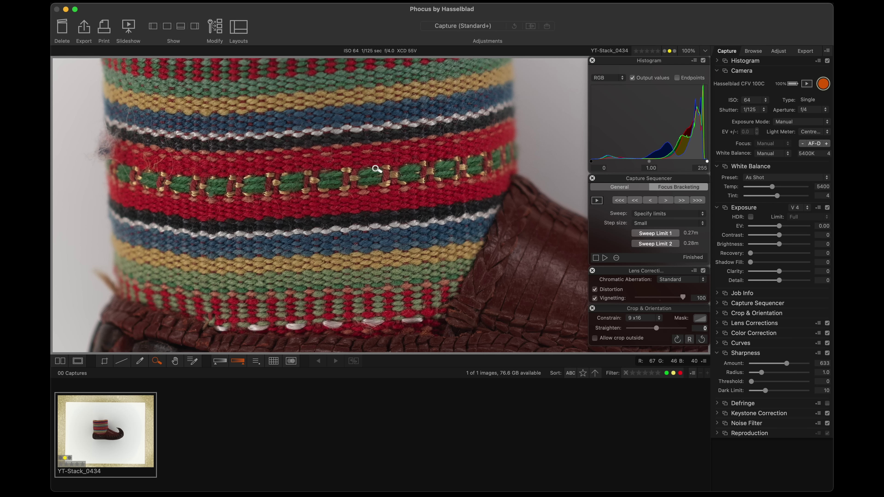
drag(544, 206, 282, 181)
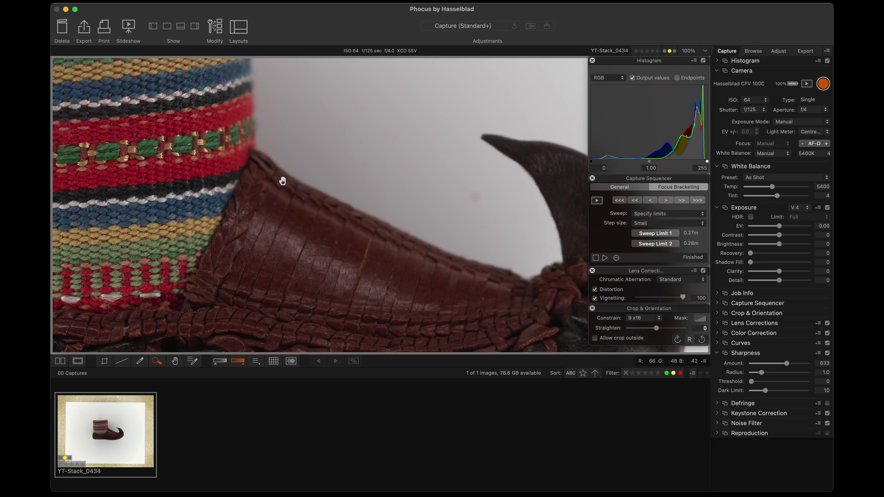
drag(521, 232, 278, 123)
drag(231, 210, 664, 285)
drag(344, 169, 472, 376)
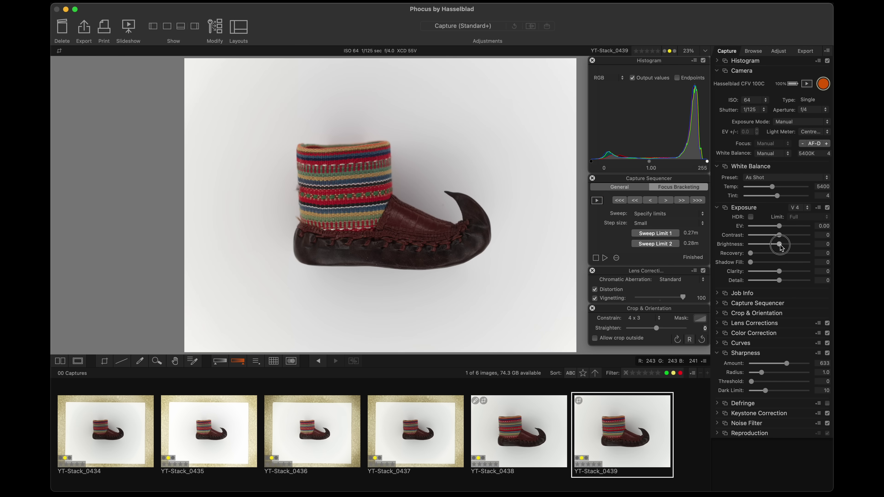
- Set YT-Stack_0439's contrast to 11, brightness to 16, shadow fill to 81 and sharpness amount to 620
mouse_move(780, 246)
mouse_down()
mouse_move(791, 246)
mouse_move(795, 236)
mouse_move(786, 236)
mouse_up()
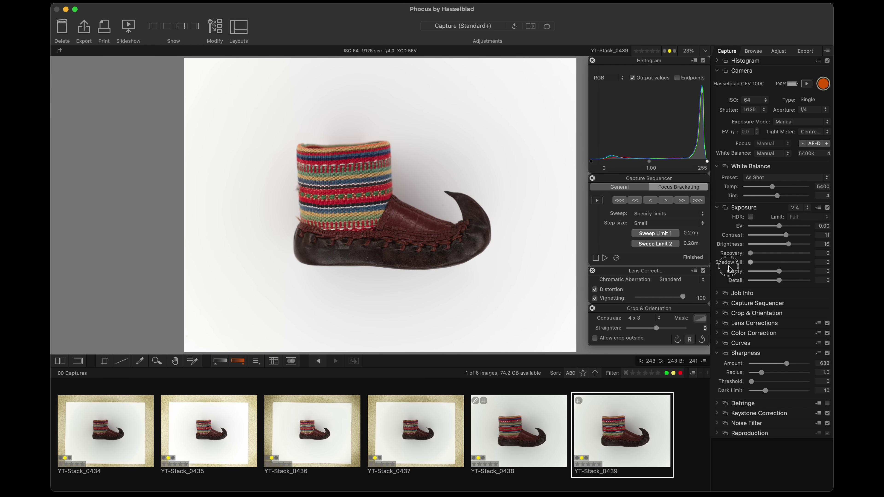
drag(751, 262, 797, 262)
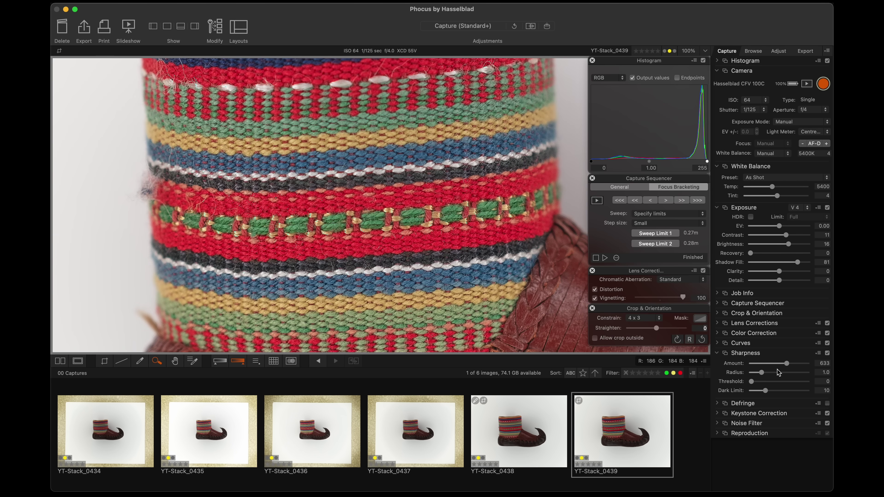
drag(787, 365, 785, 364)
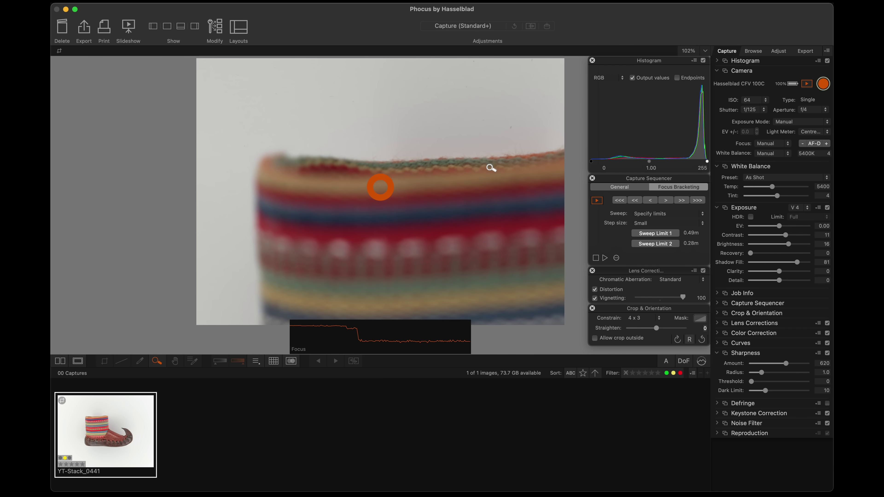
- Check live focus at the boot's rim and the pencil, and run focus bracketing with Extra Small steps and sweep limit 2 at 0.54 m
click(452, 164)
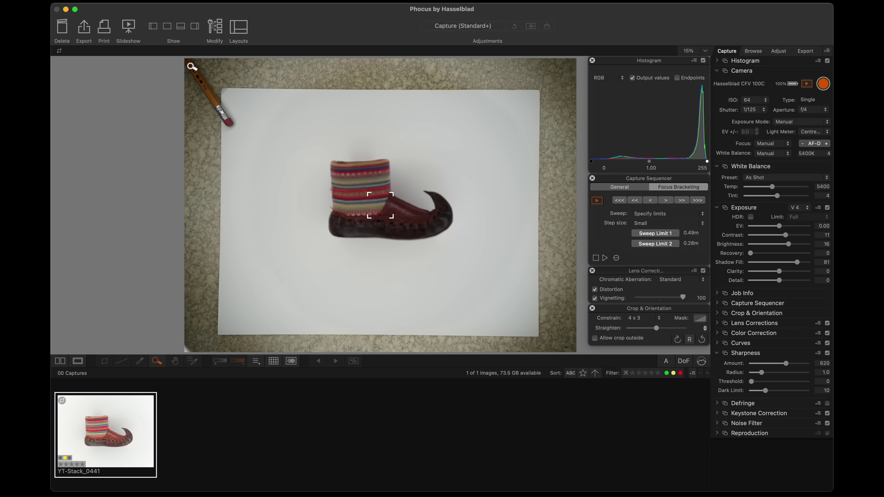
click(190, 66)
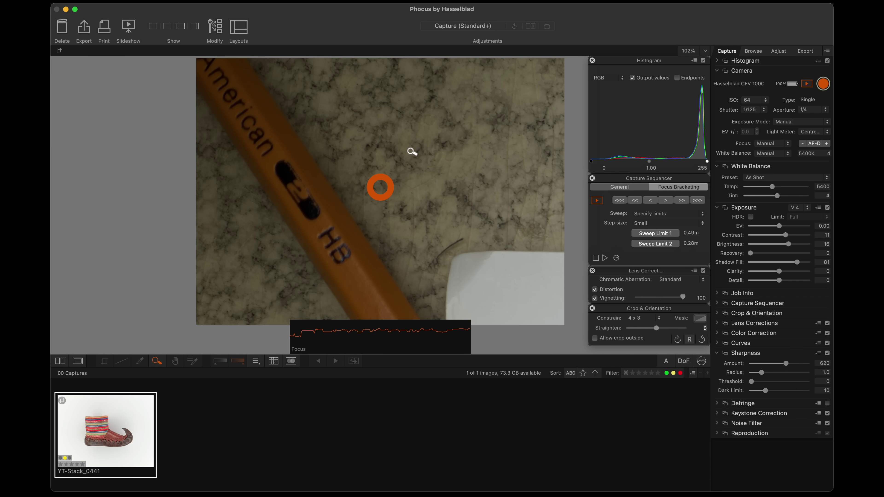
click(412, 148)
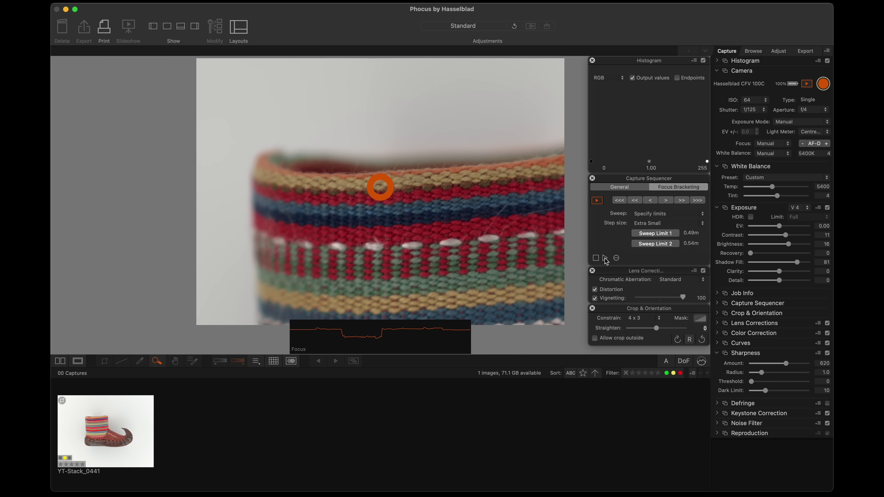
click(605, 259)
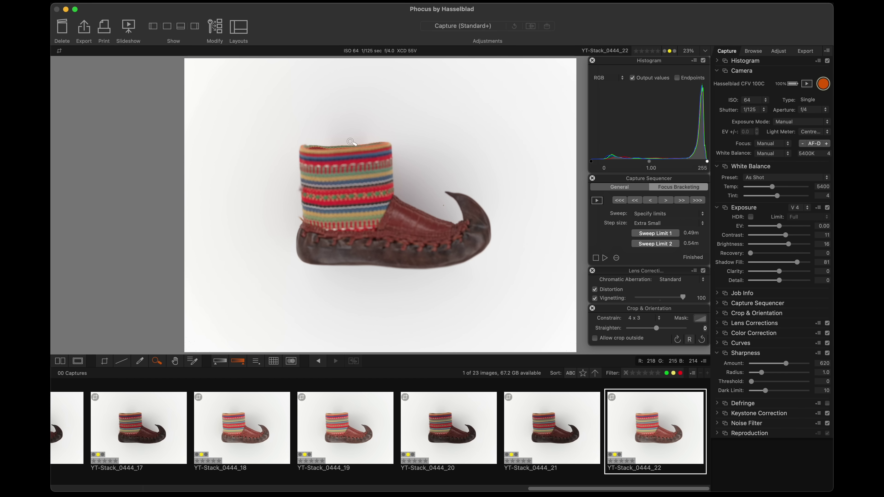
- Examine the last and first frames of the boot sequence at 100%, comparing focus on the rim, woven bands and leather
click(345, 146)
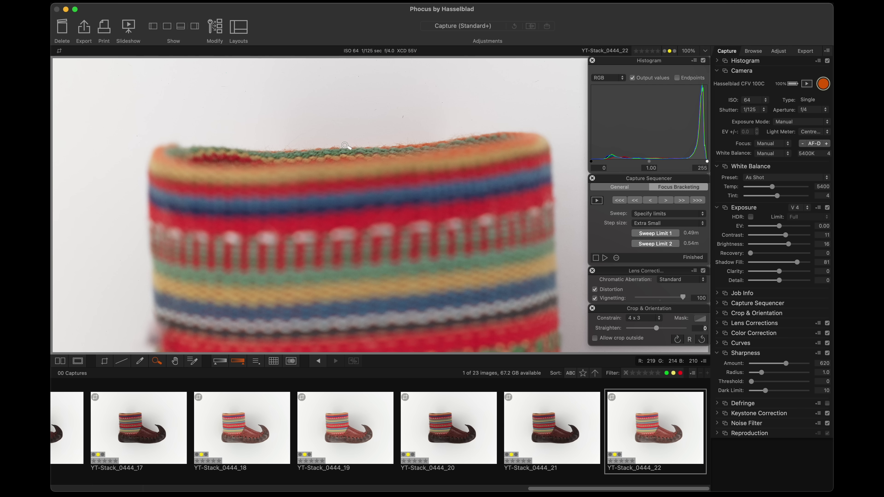
click(345, 146)
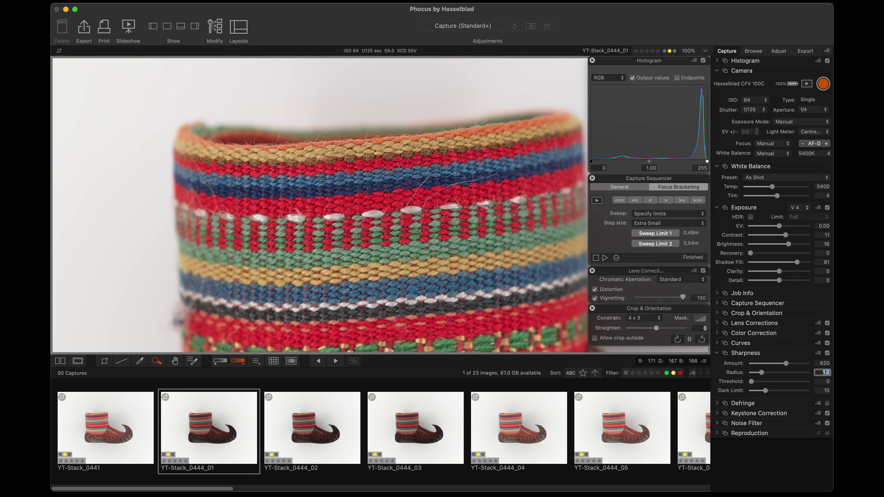
click(353, 430)
click(229, 413)
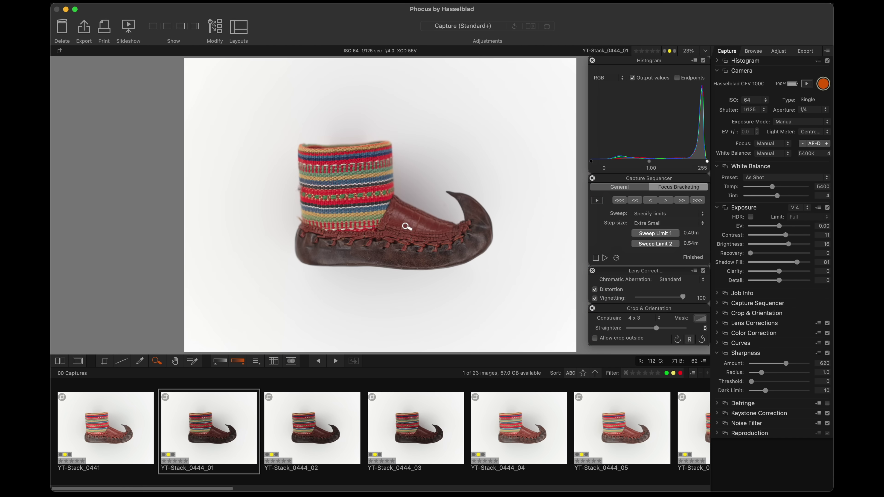
click(407, 227)
click(382, 215)
click(354, 202)
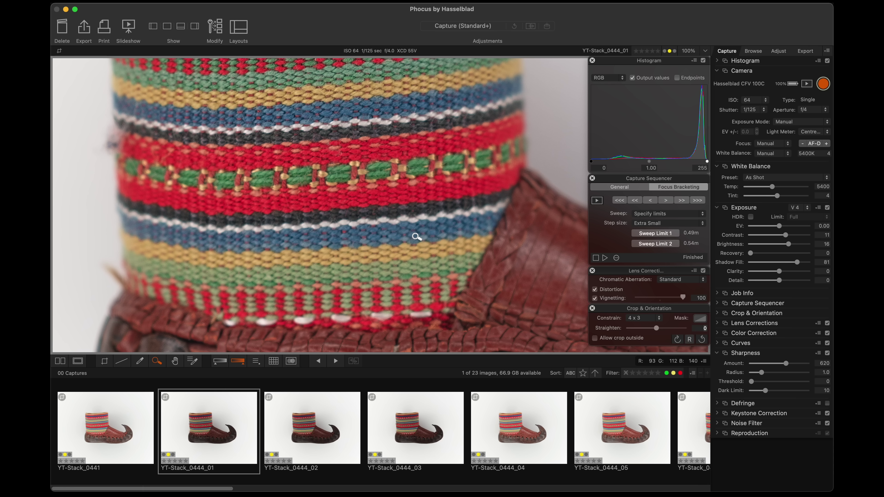
click(428, 180)
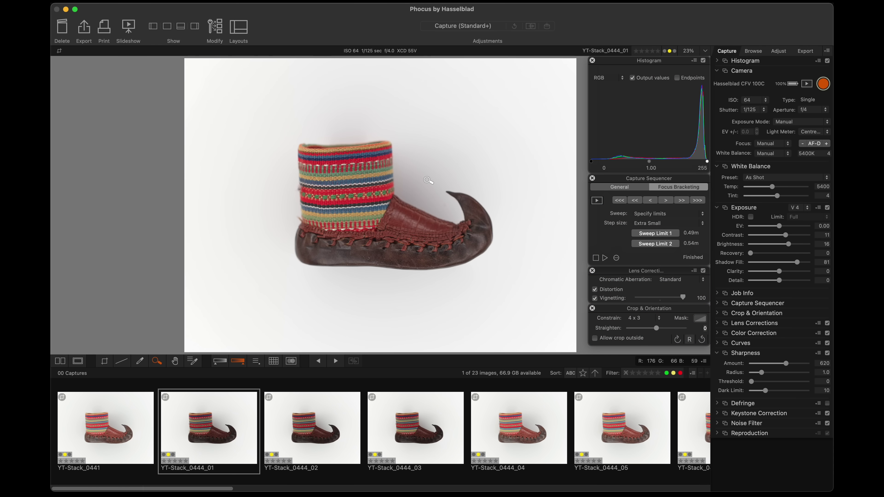
- Remove the 4 x 3 crop constraint from YT-Stack_0444_01 and extend the crop to the full frame, including the pencil
click(640, 318)
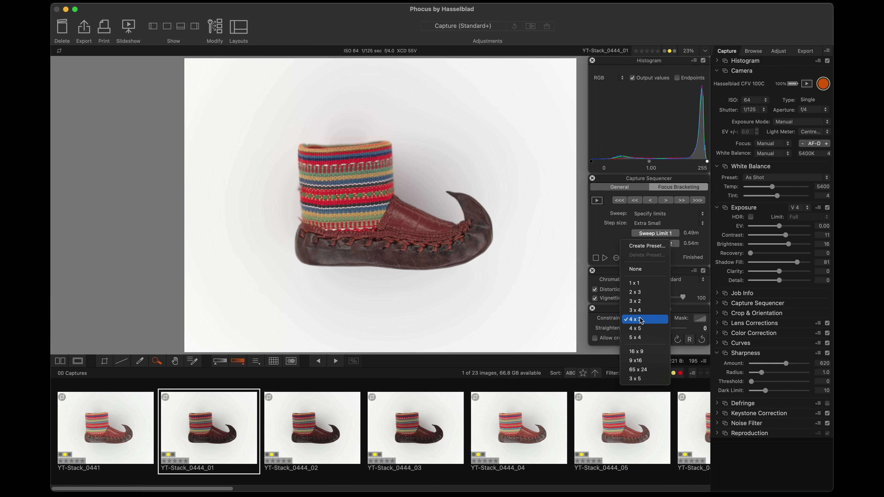
click(642, 269)
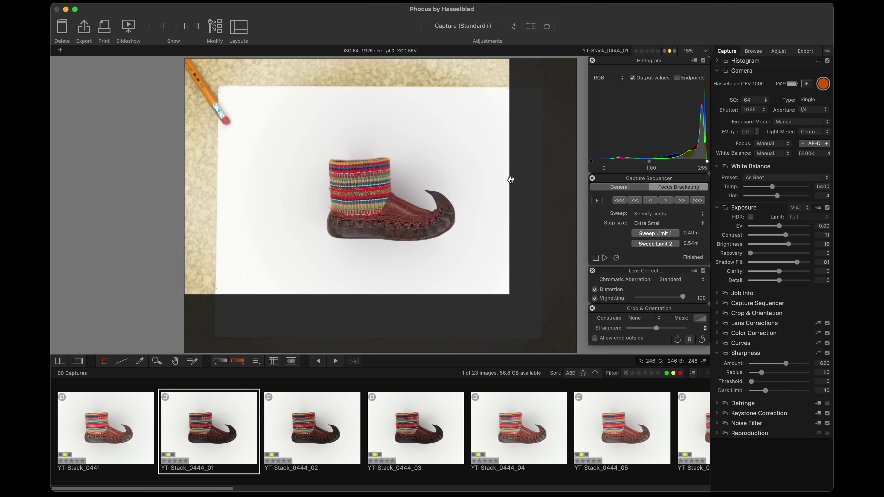
drag(509, 172, 576, 172)
drag(385, 295, 385, 352)
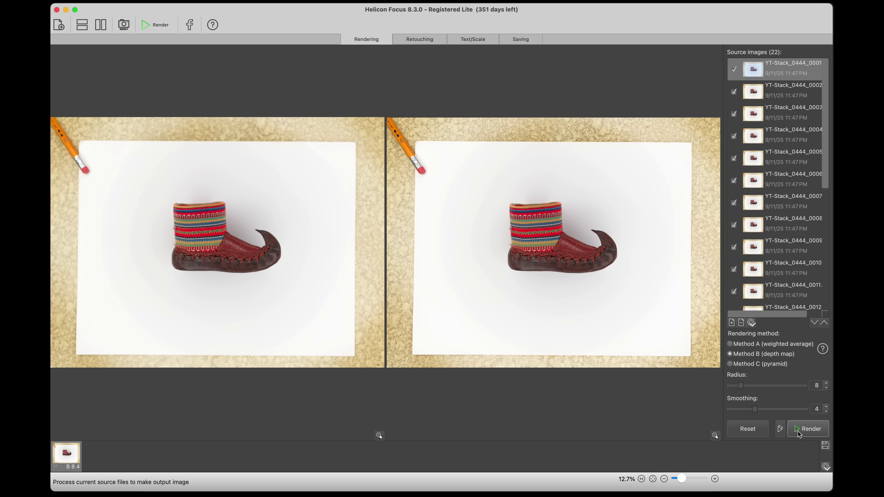
- Switch to Helicon Focus and compare source YT-Stack_0444_0001 with the Method B render around the curled toe at up to 200%
key(super+plus)
key(super+plus)
key(super+plus)
key(super+plus)
key(super+plus)
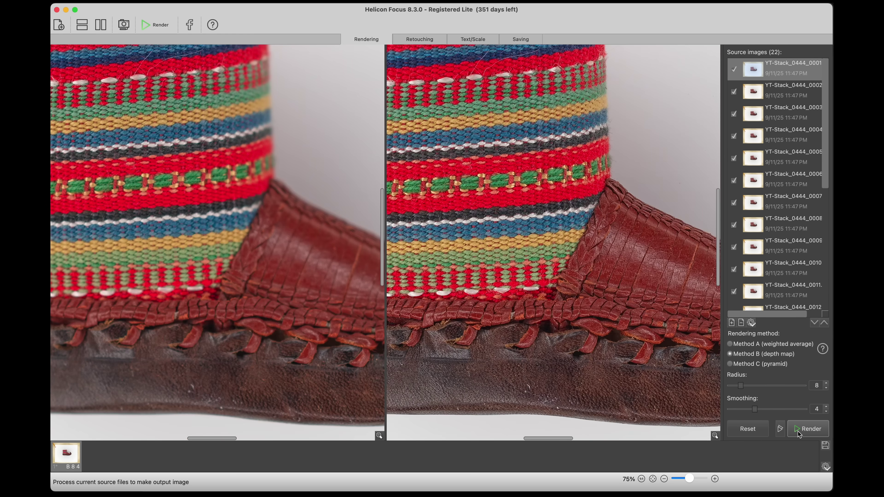
key(super+plus)
scroll(595, 265, right, 12)
scroll(594, 265, down, 3)
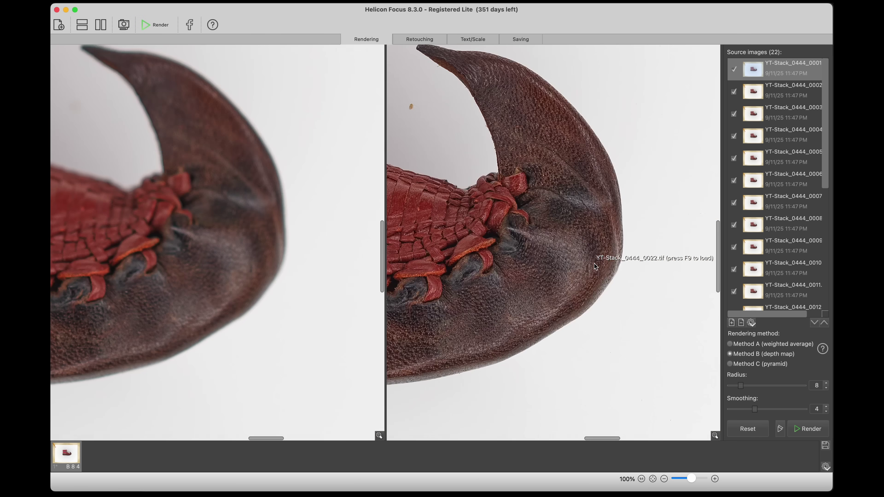
scroll(594, 266, up, 3)
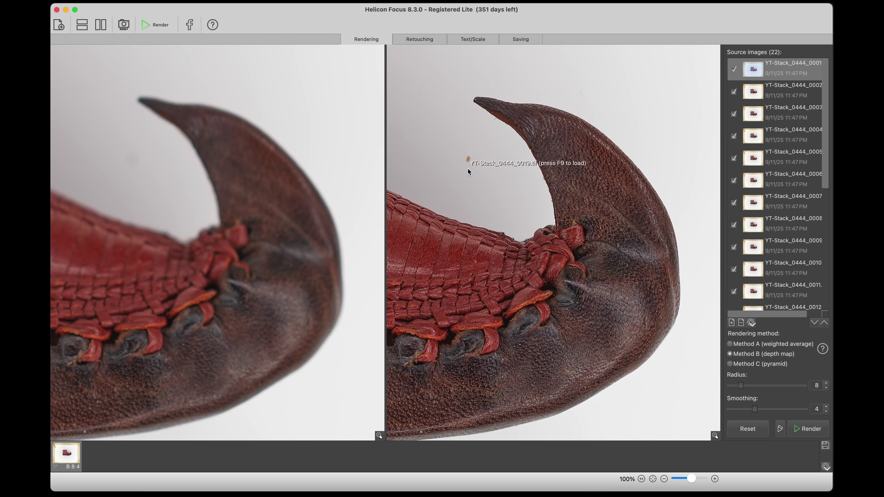
key(super+equal)
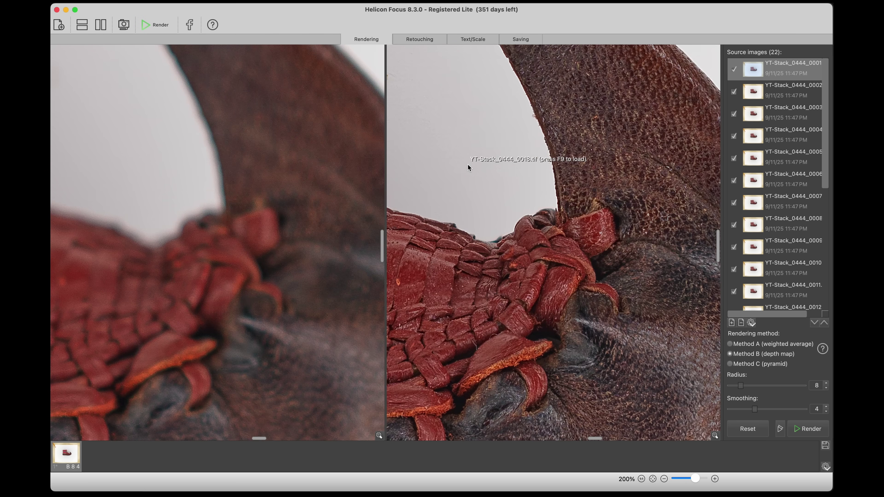
scroll(467, 167, up, 1)
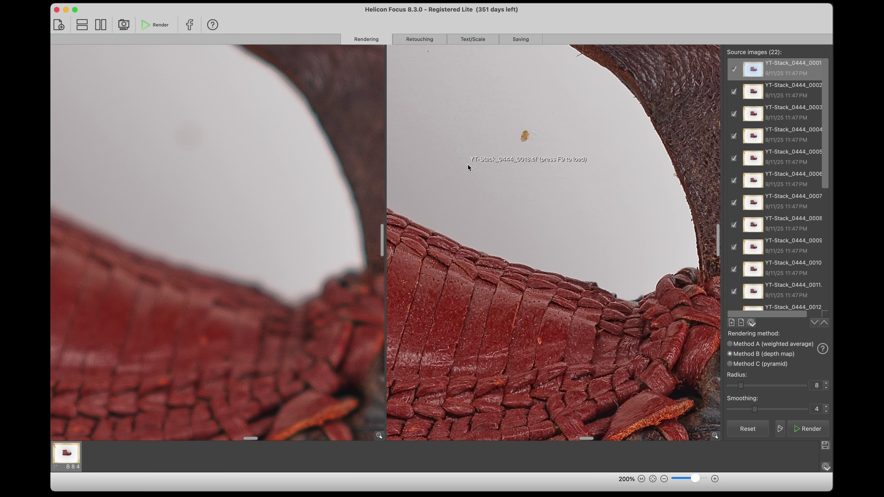
- Compare the source and the stacked render at 100% across the boot's braided leather, heel, woven shaft and rim
key(super+minus)
scroll(468, 166, left, 5)
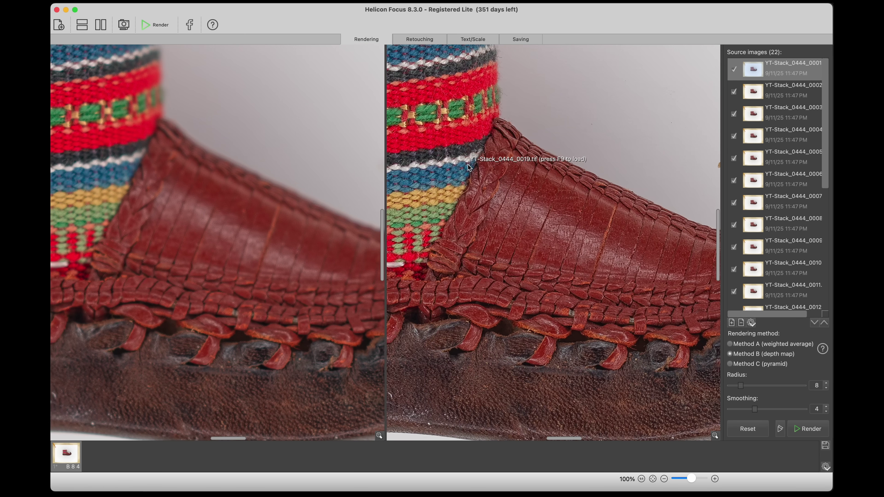
scroll(467, 167, left, 5)
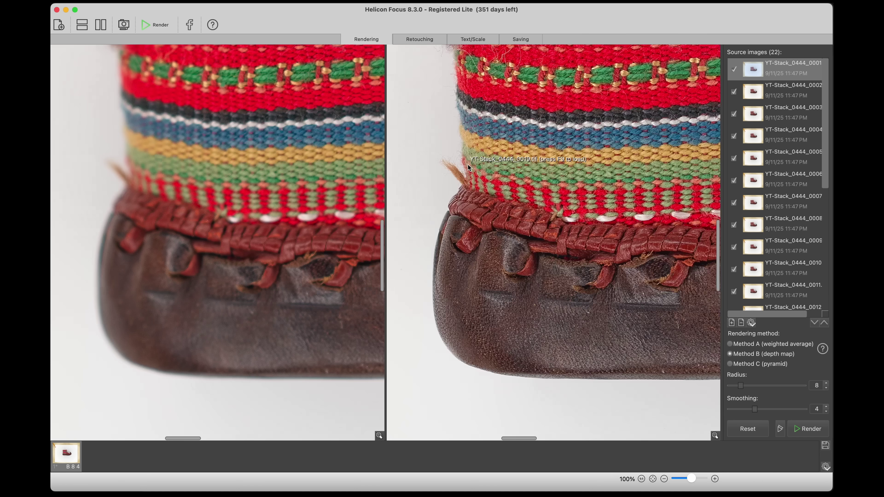
scroll(468, 167, up, 10)
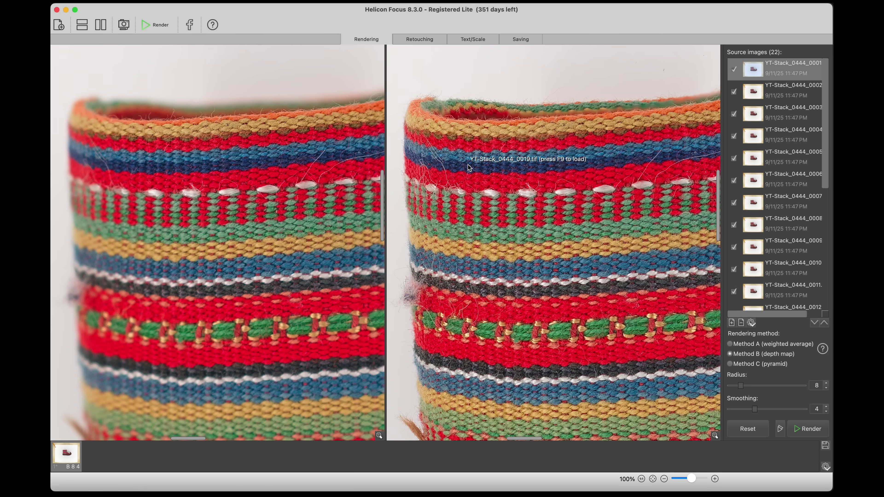
scroll(468, 168, down, 10)
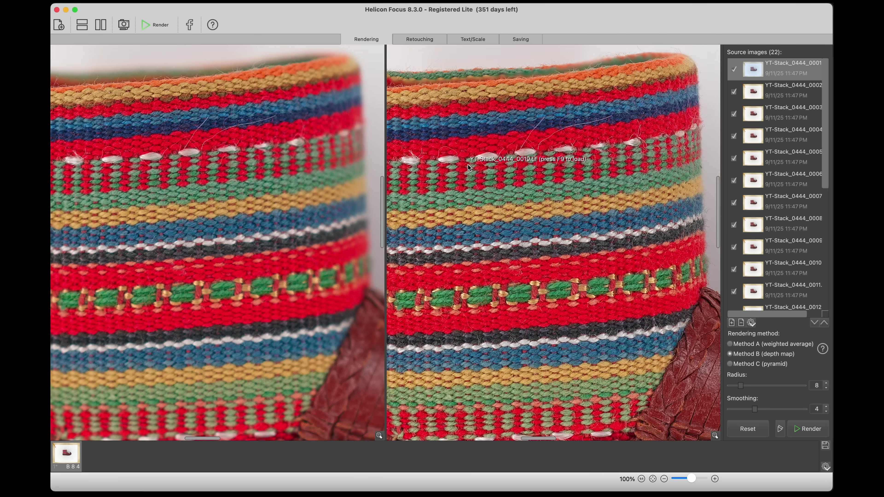
scroll(467, 167, right, 4)
scroll(467, 167, up, 4)
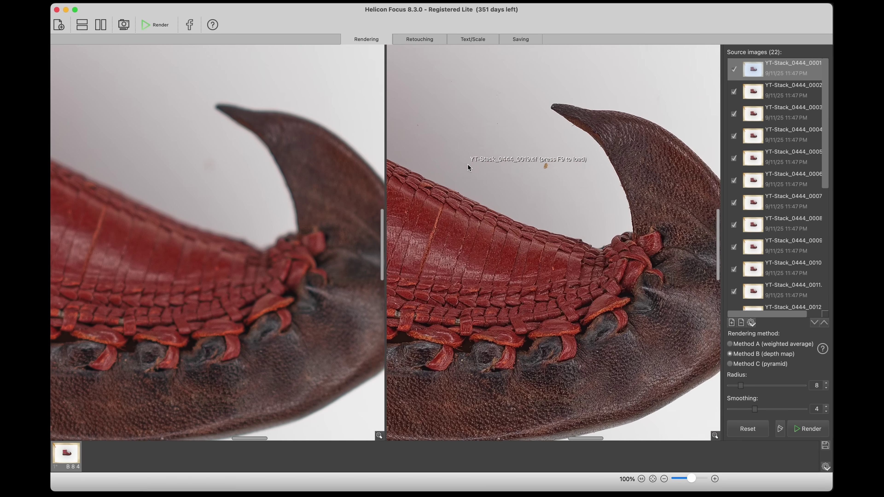
scroll(467, 167, left, 9)
key(super+minus)
key(super+minus)
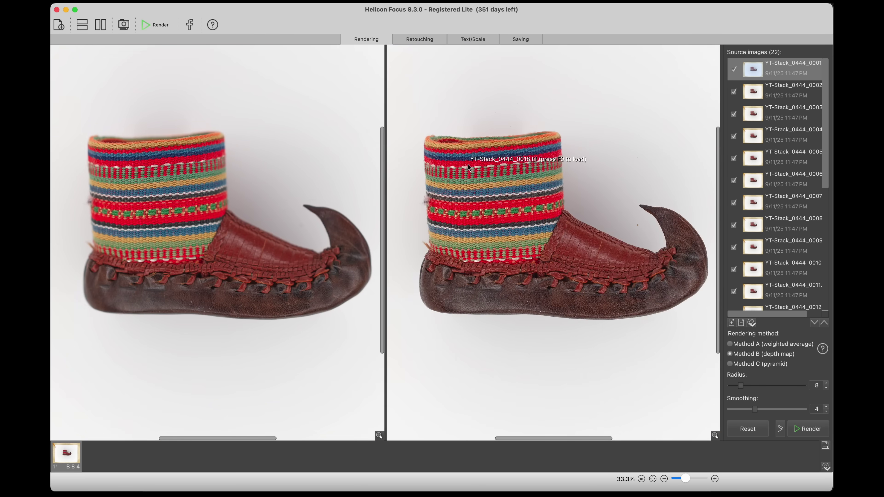
- Compare the pencil and its eraser in the source and the stacked render at 75%
scroll(468, 168, left, 8)
scroll(468, 168, up, 5)
key(super+plus)
key(super+plus)
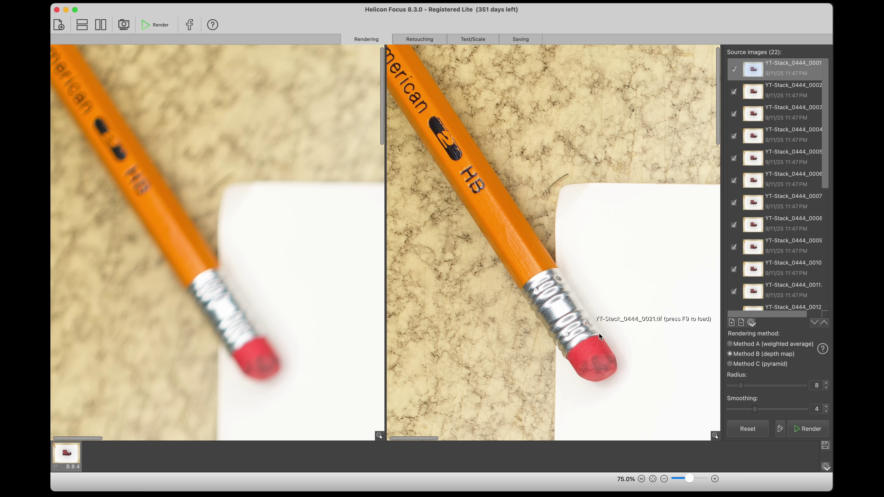
key(super+minus)
key(super+minus)
key(super+minus)
key(super+minus)
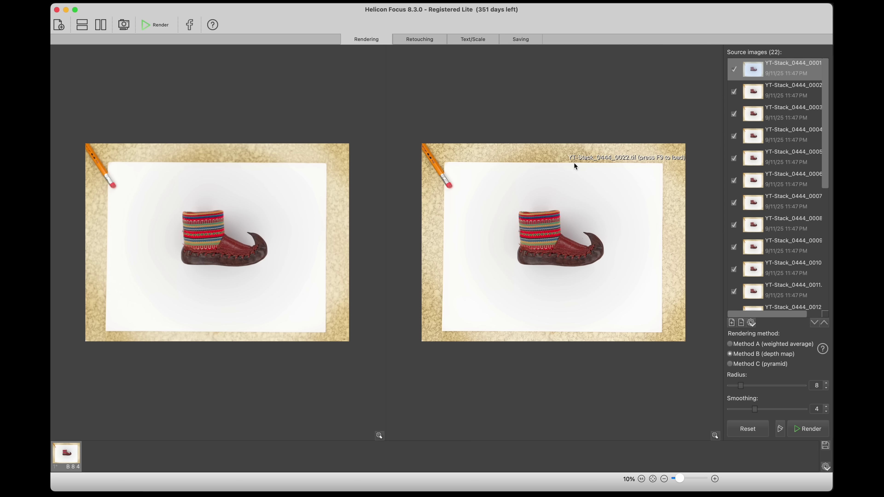
- Examine the rear edge of the boot's rim in the stacked render at up to 150%
key(super+plus)
key(super+plus)
key(super+plus)
key(super+plus)
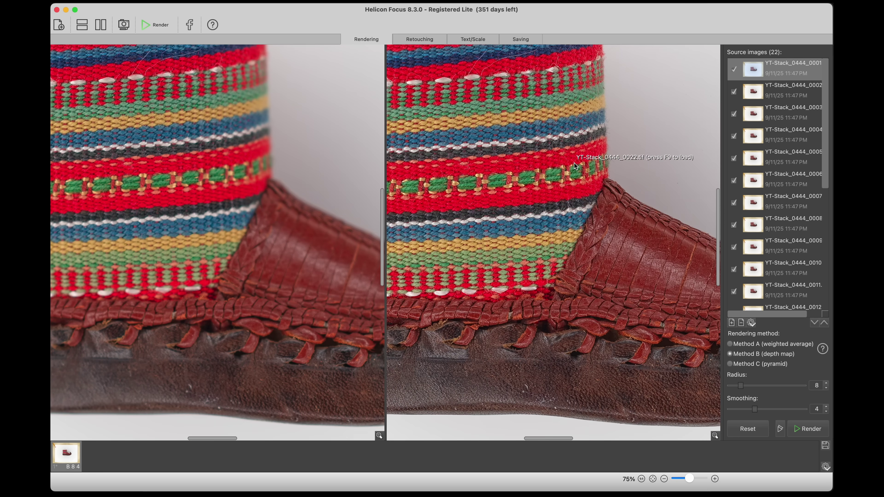
drag(574, 163, 699, 342)
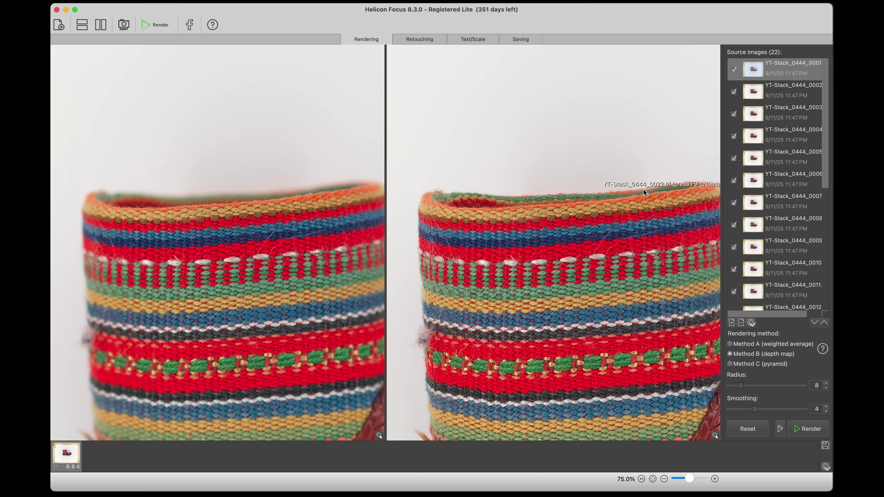
key(super+plus)
key(super+plus)
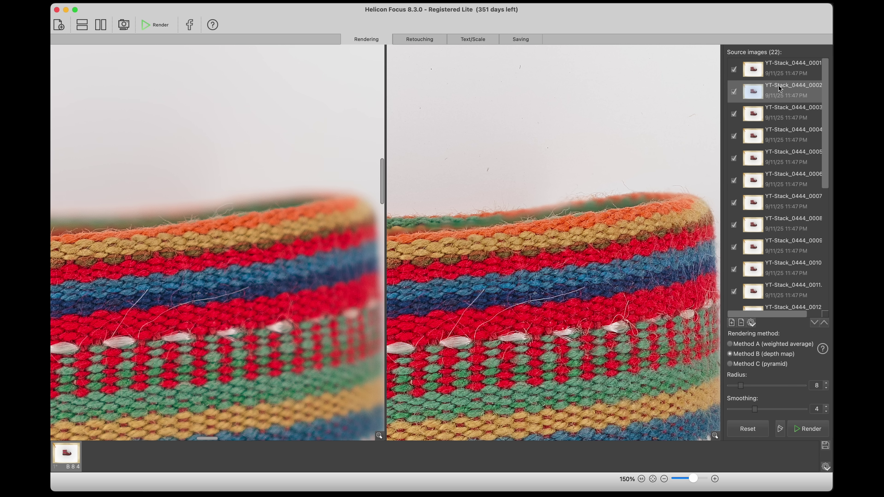
- Check the source frames for sharp focus on the boot's rear rim and select YT-Stack_0444_0019
click(780, 135)
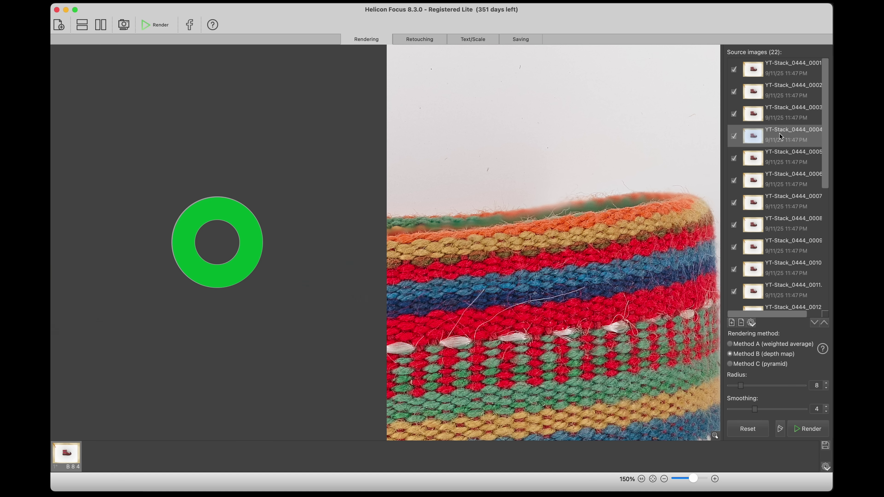
click(784, 253)
scroll(784, 244, down, 5)
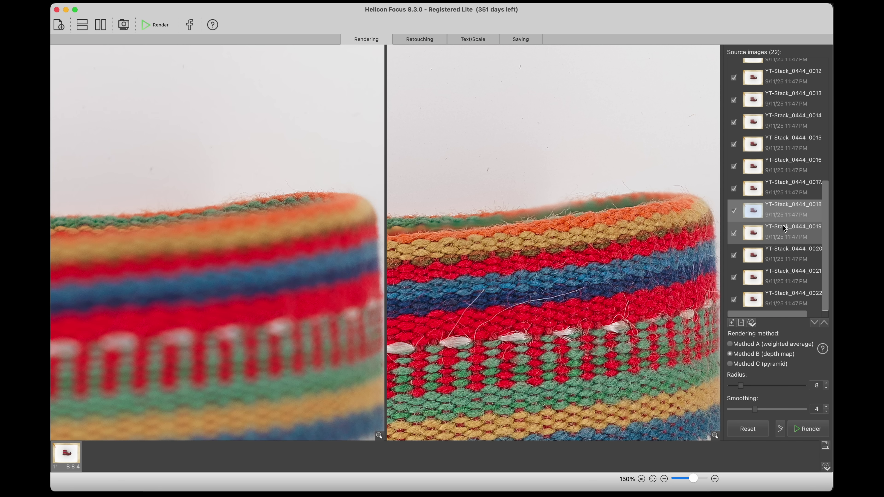
click(785, 232)
- Retouch the blurred rear rim of the boot in the render, using YT-Stack_0444_0019.tif as the brush source
click(419, 40)
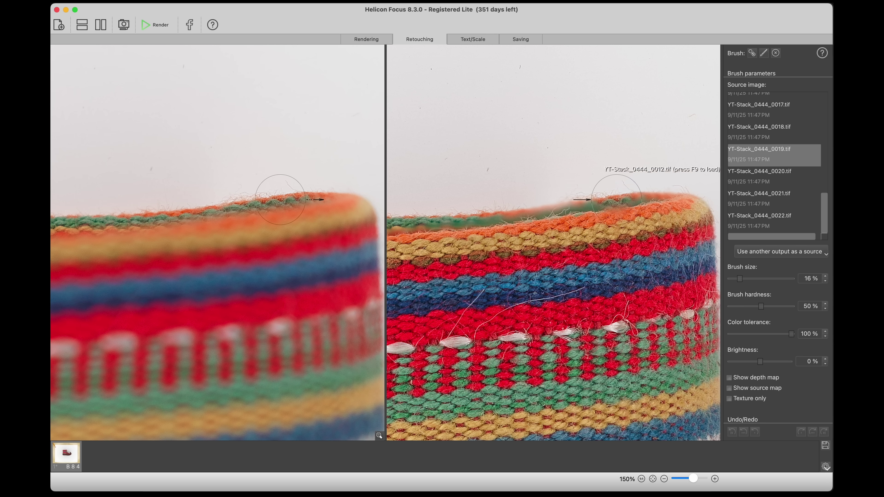
scroll(467, 179, down, 3)
scroll(468, 179, left, 5)
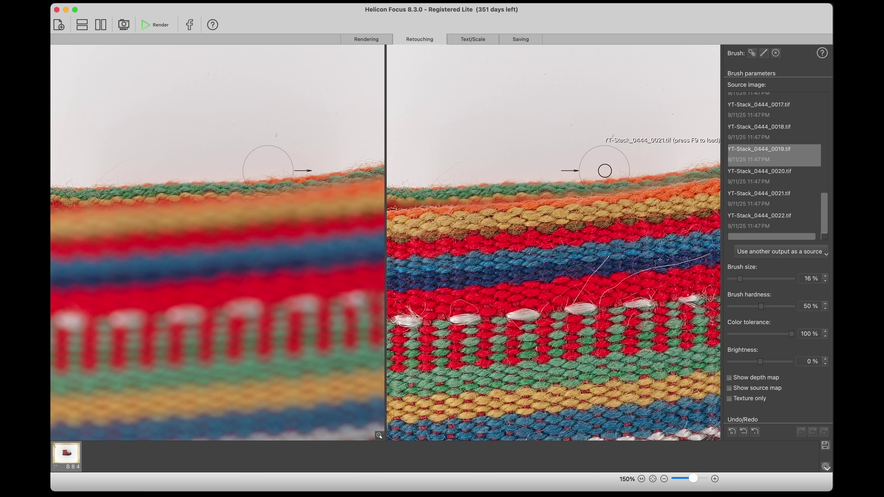
scroll(178, 194, right, 5)
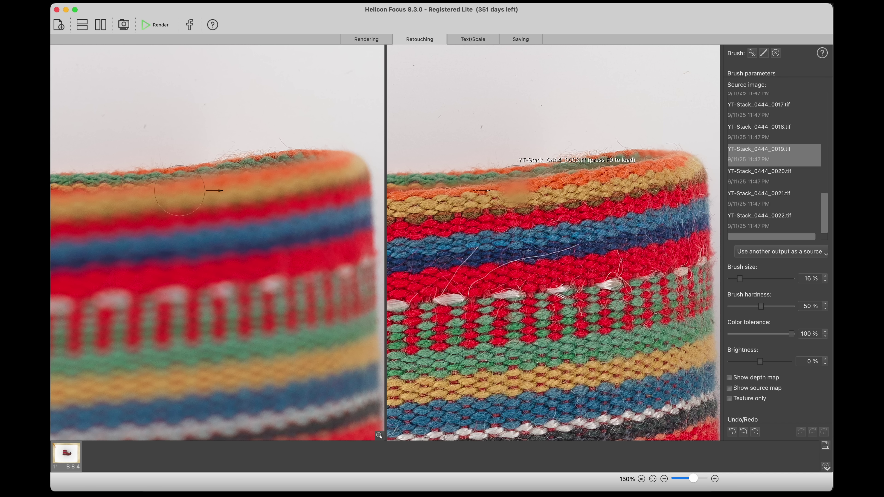
scroll(184, 103, up, 2)
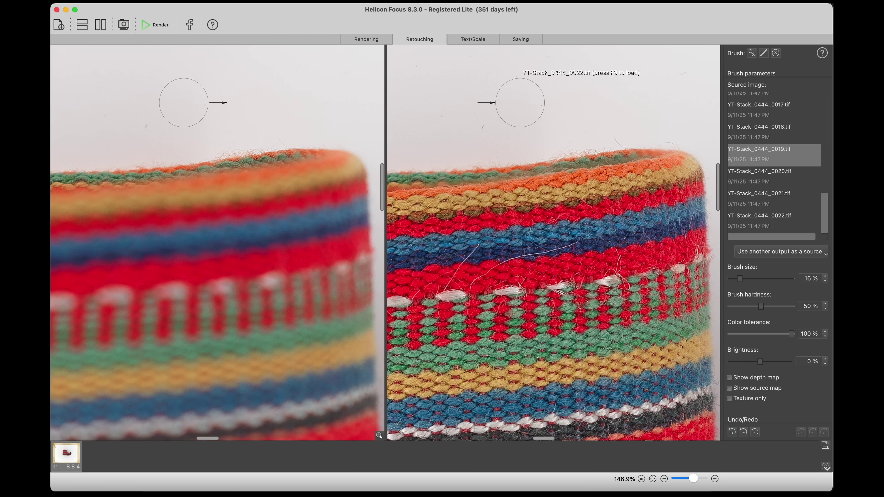
scroll(183, 103, up, 5)
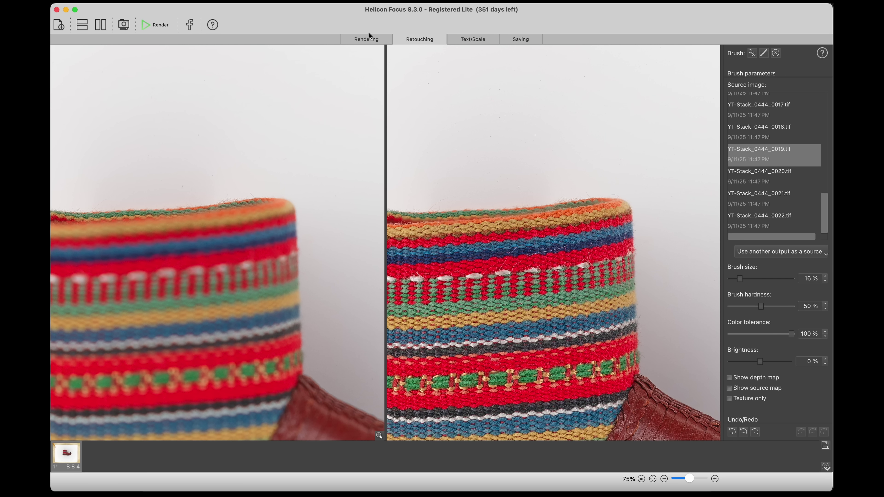
scroll(167, 204, down, 3)
scroll(167, 204, left, 3)
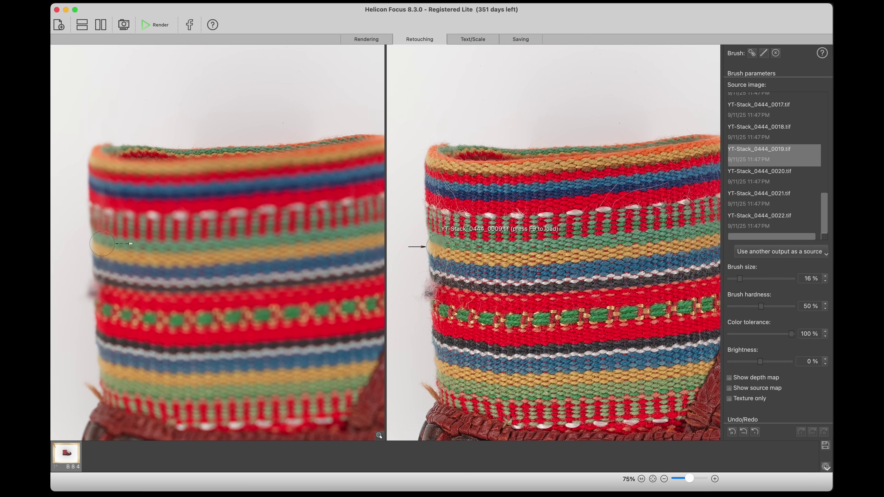
scroll(306, 142, up, 2)
scroll(306, 142, right, 3)
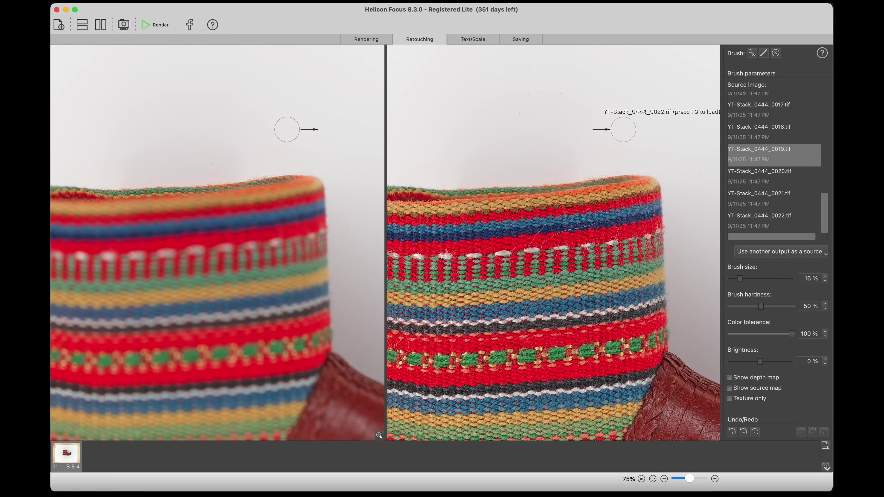
- Render the 22-image boot stack with Method A (weighted average) and again with Method C (pyramid)
click(367, 39)
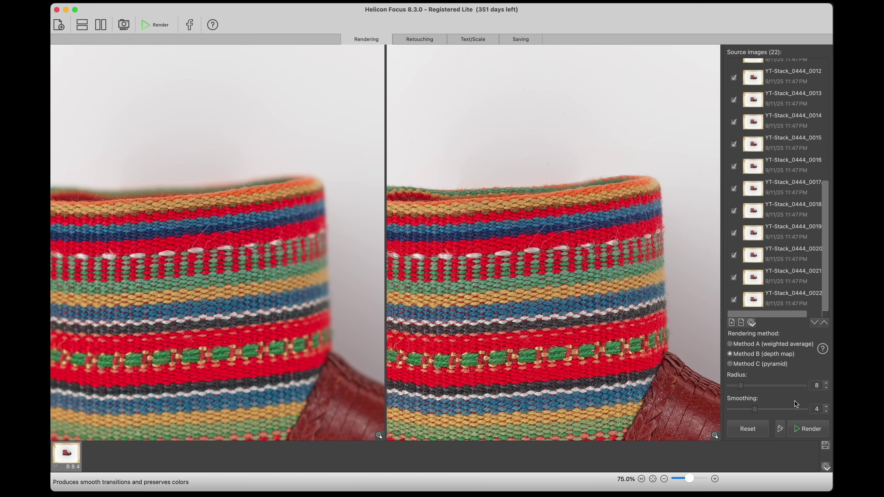
click(735, 344)
click(800, 429)
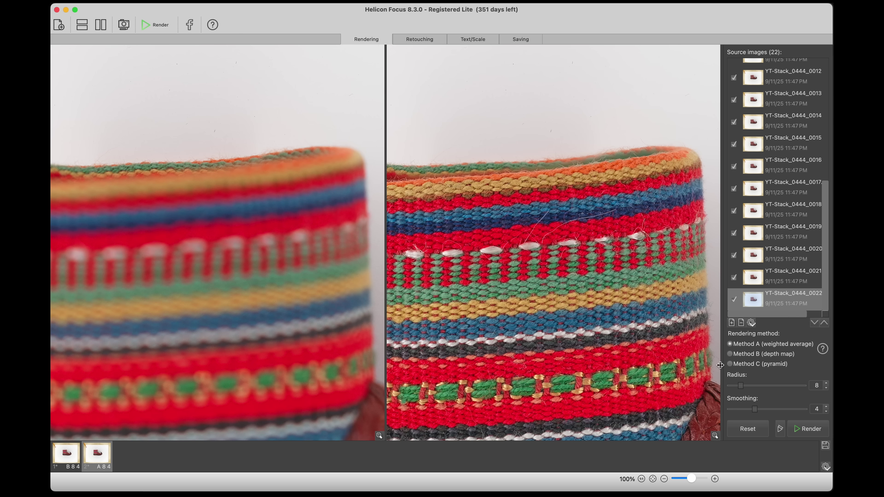
click(730, 364)
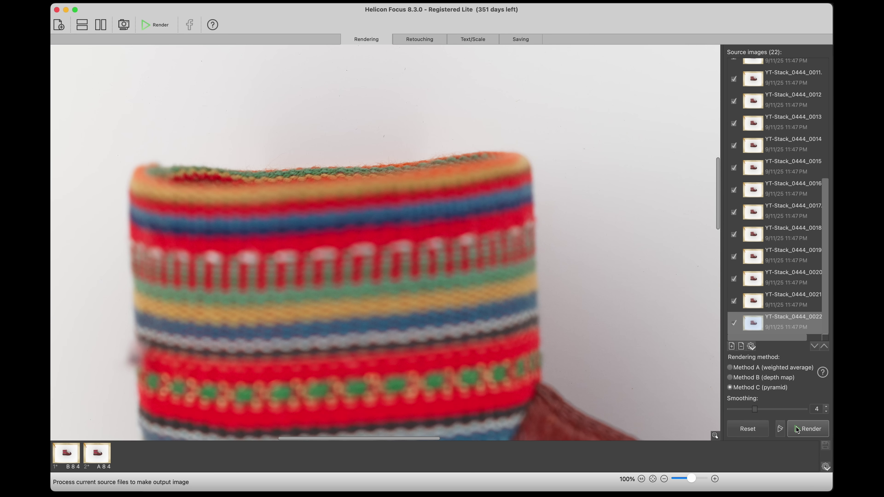
click(807, 428)
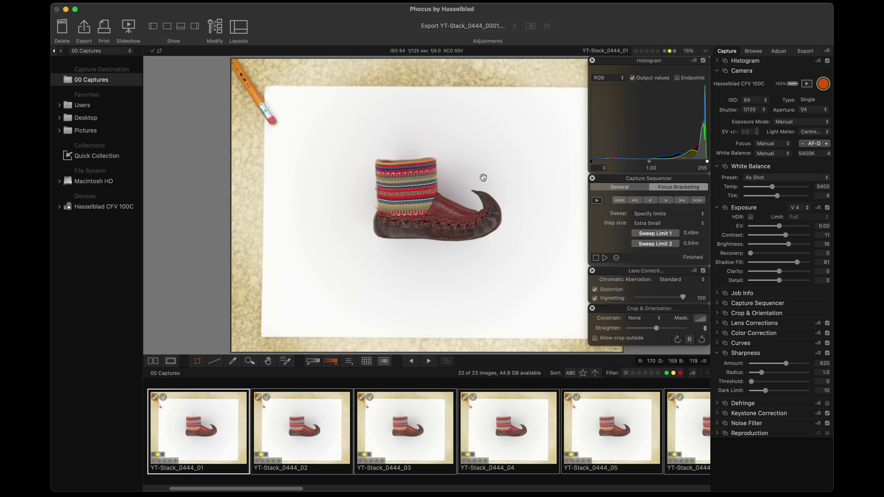
- Switch to Phocus and check the framing and focus of the Chanel perfume bottle in live view
key(super+l)
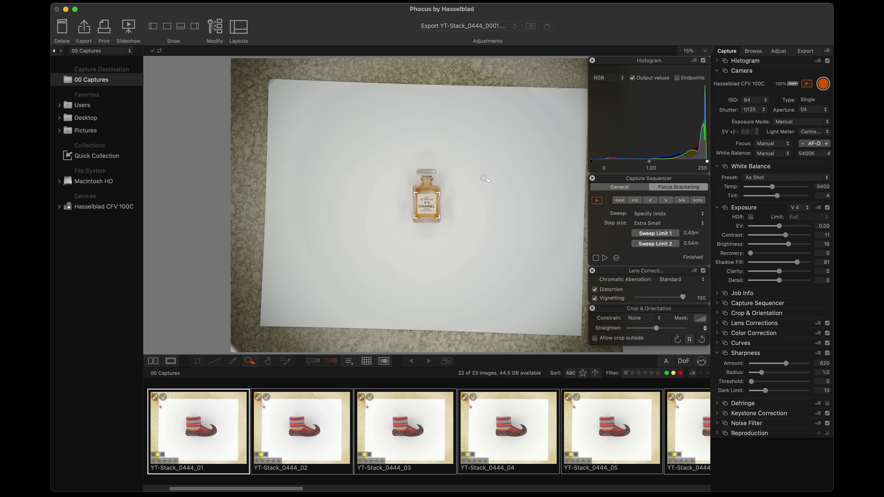
click(485, 179)
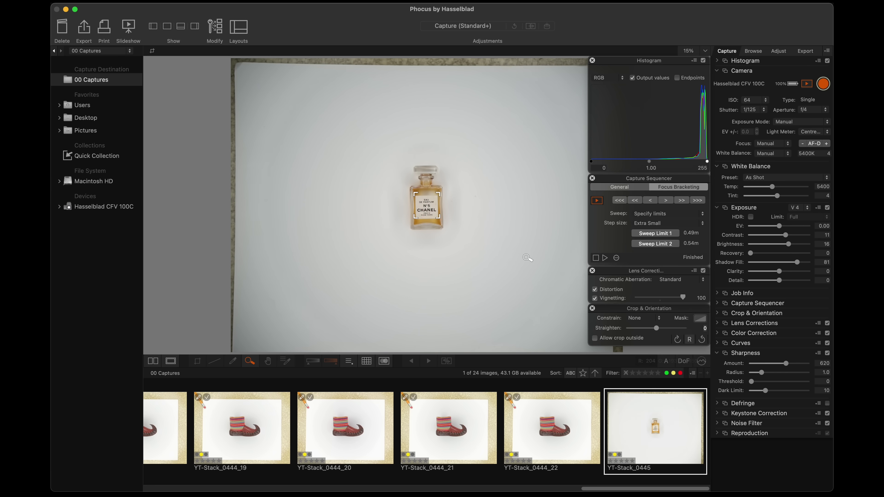
click(453, 204)
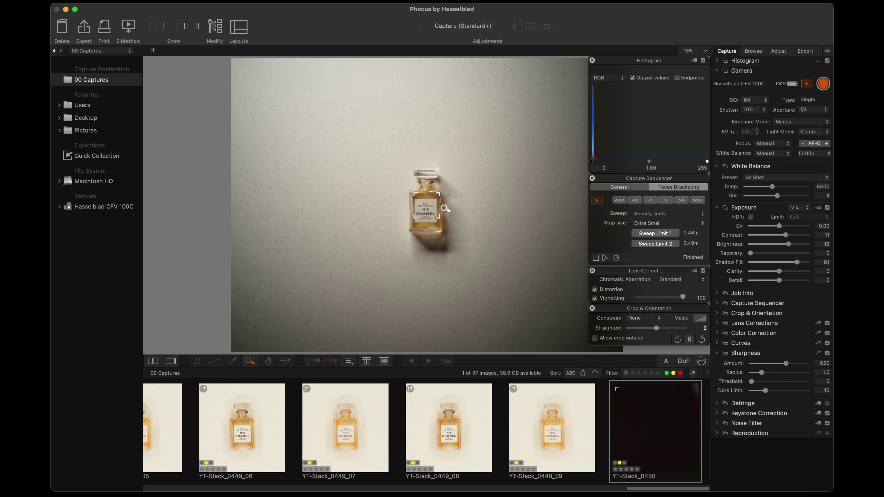
- Magnify the live view on the perfume bottle and bring the lettering of its label into sharp focus
click(446, 209)
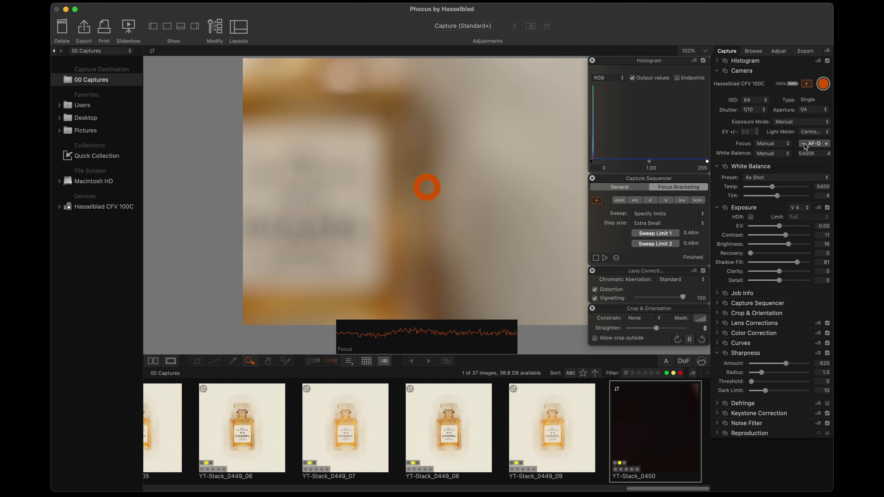
click(827, 144)
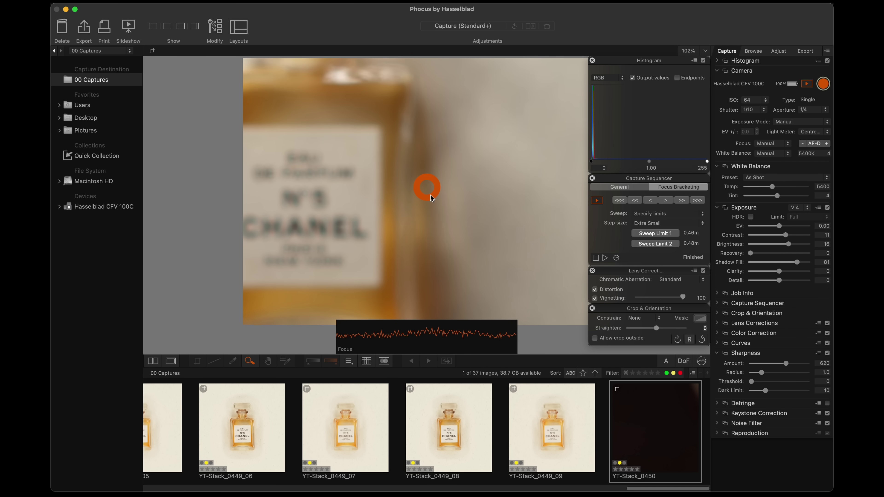
drag(430, 198, 339, 233)
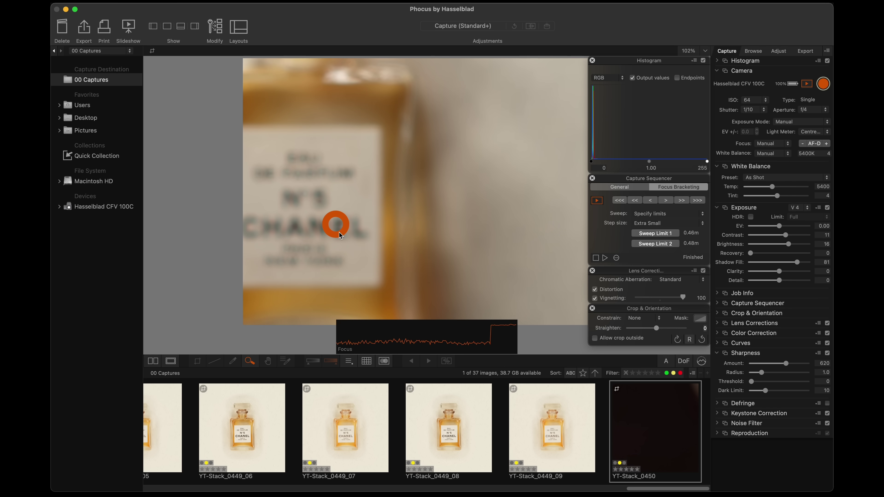
click(802, 144)
click(827, 144)
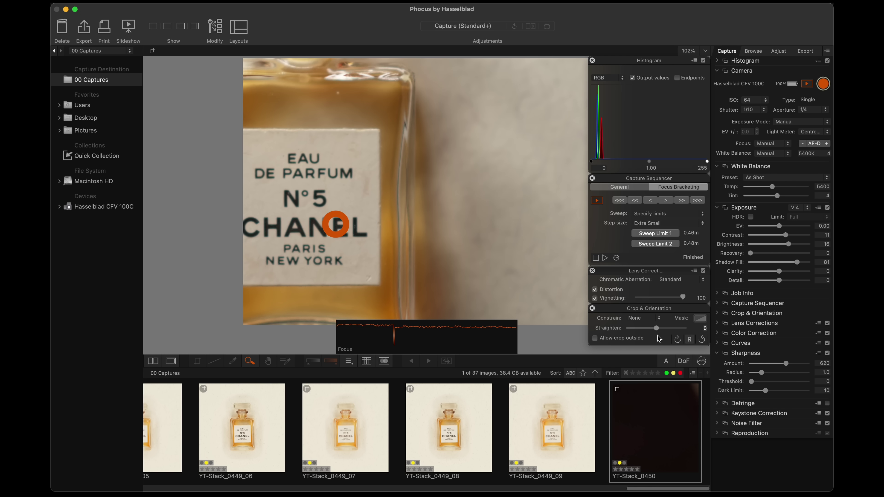
- Set the exposure for the bottle test shots to shutter 1/15, contrast 16, brightness 35 and recovery 55
click(473, 26)
click(464, 40)
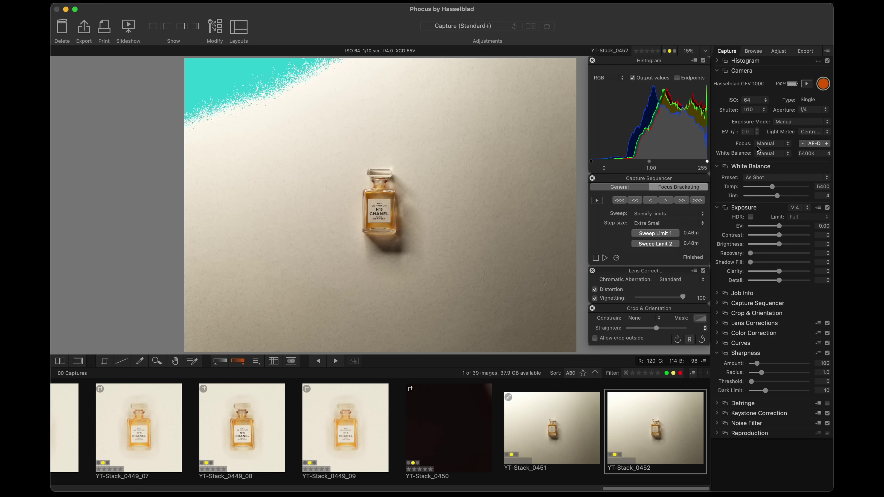
click(756, 110)
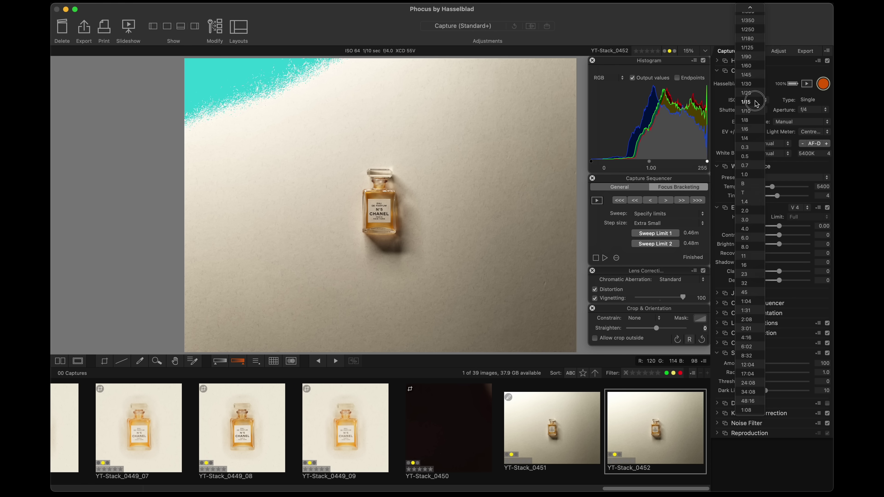
click(756, 102)
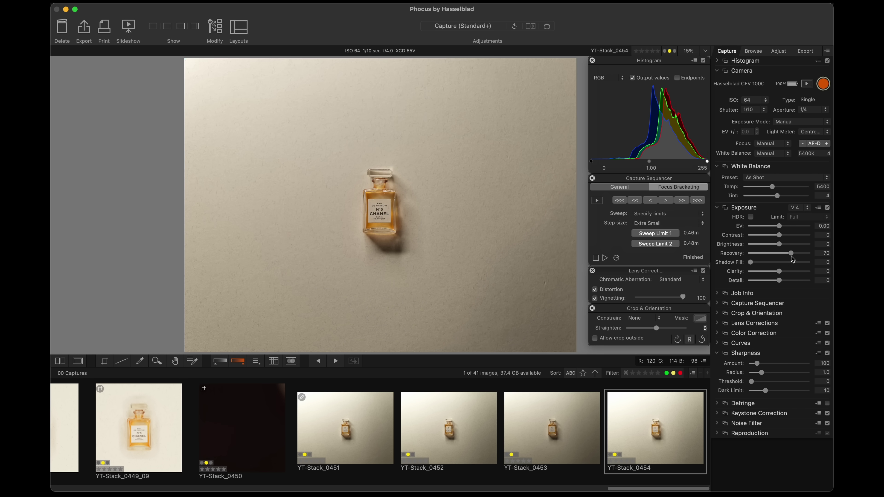
double_click(786, 254)
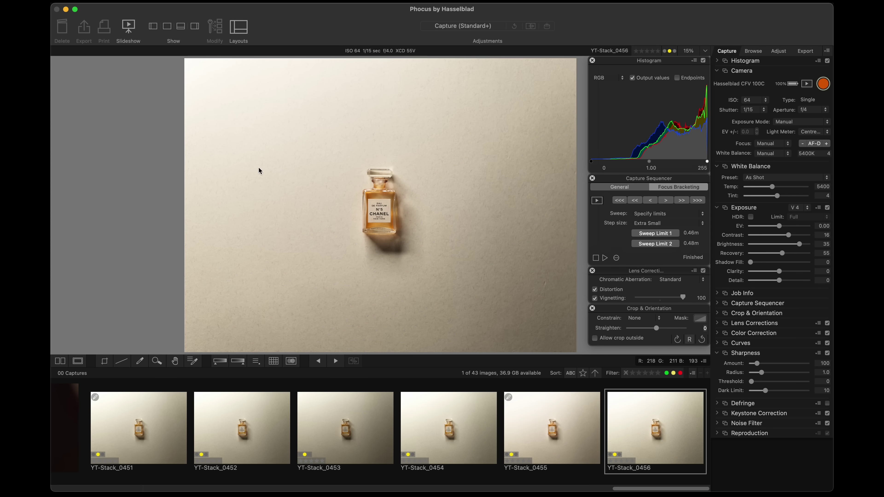
- Neutralize the white balance from the background beside the bottle and match the camera's white balance to the current image
click(140, 360)
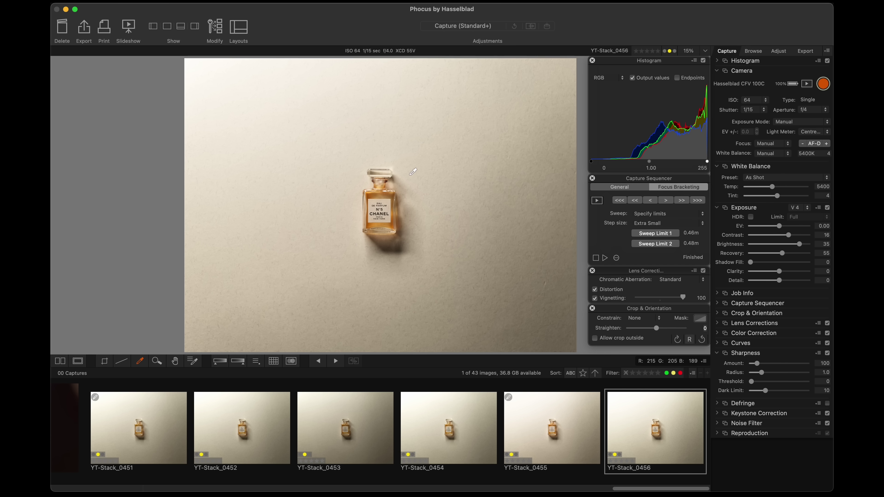
click(408, 155)
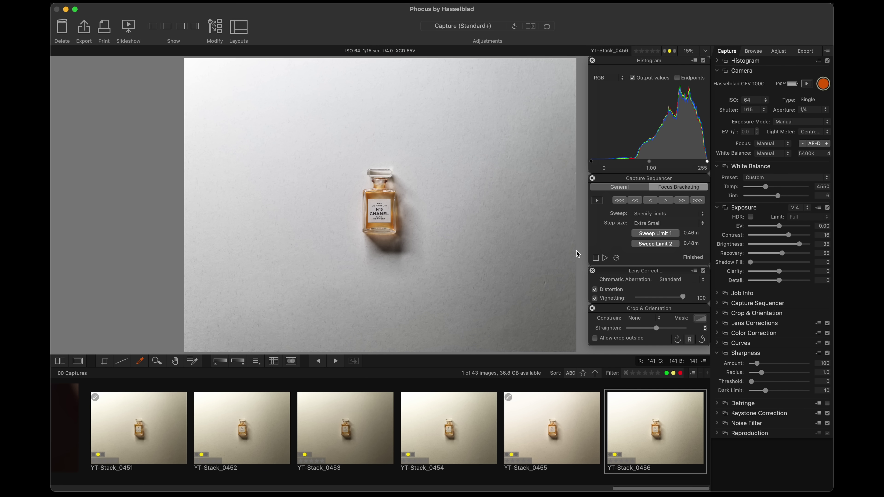
click(788, 153)
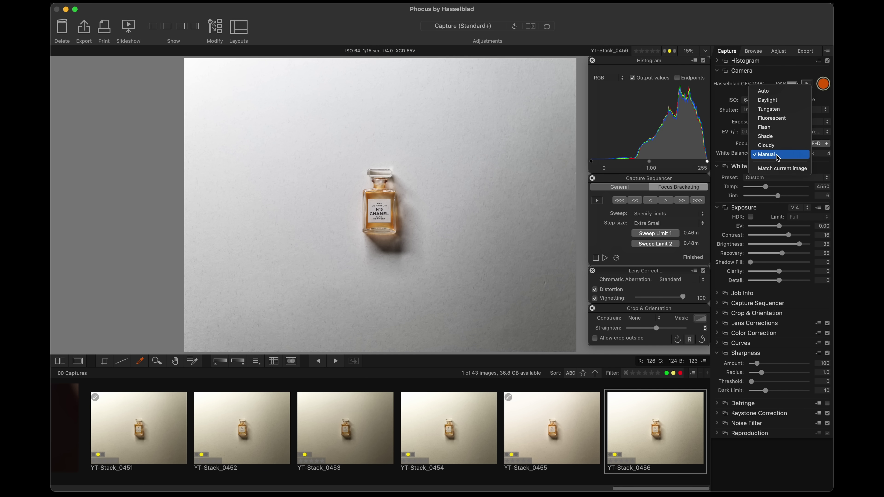
click(773, 167)
- Compare the white balance of test captures YT-Stack_0455, YT-Stack_0456 and YT-Stack_0457
click(534, 424)
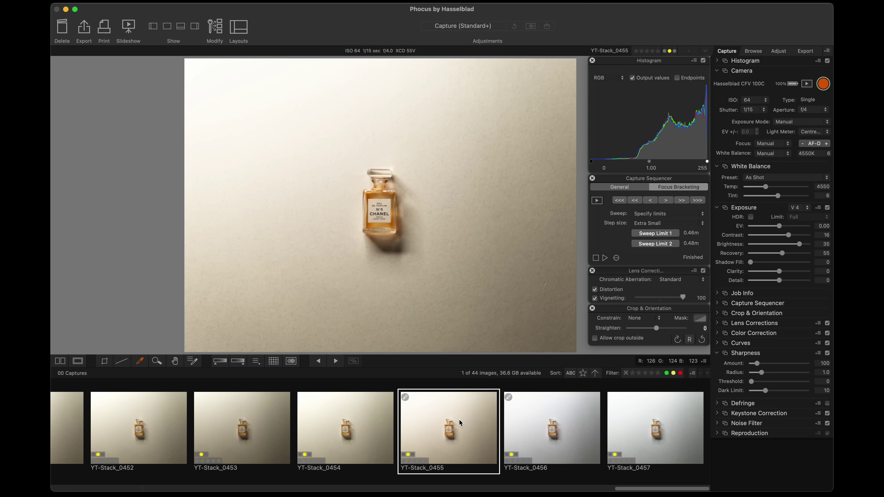
click(551, 422)
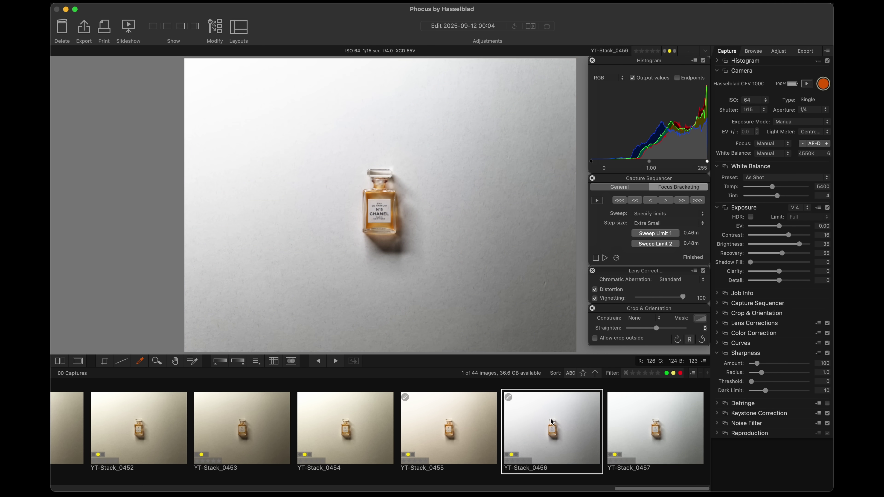
click(633, 414)
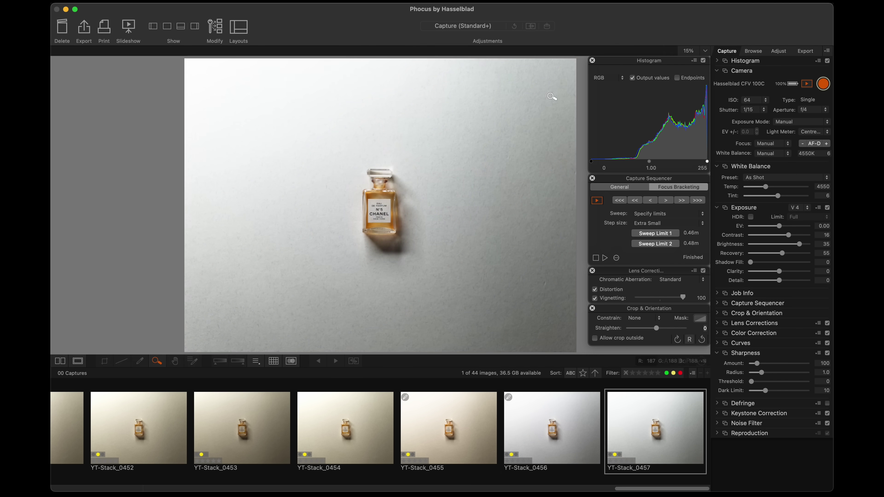
- Set sweep limit 1 at the bottle's front and sweep limit 2 at the background, and capture the focus-bracketed sequence
click(369, 212)
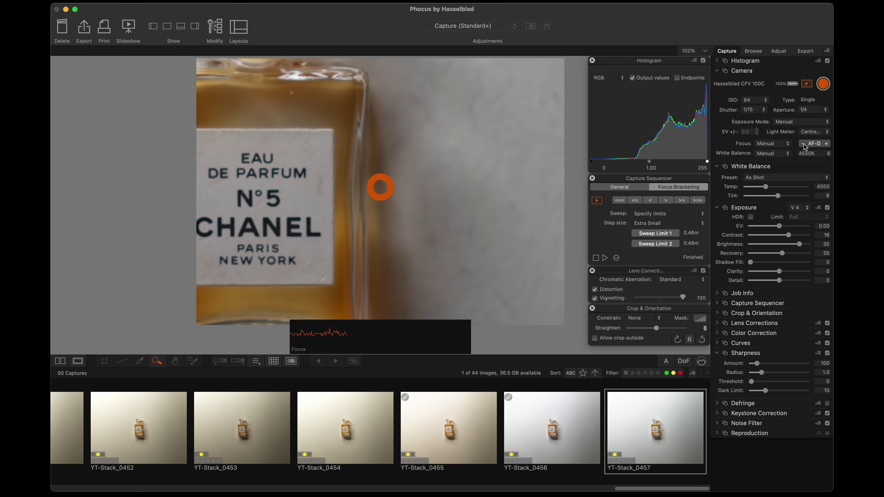
click(665, 236)
click(826, 143)
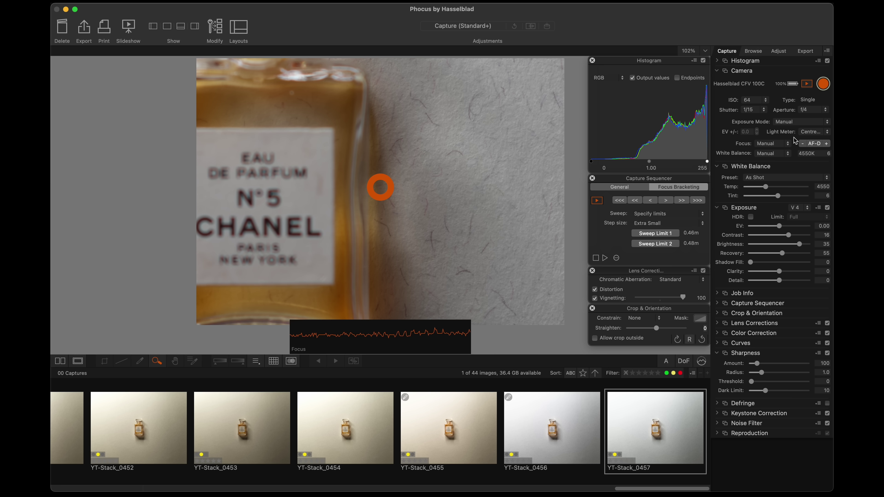
click(826, 143)
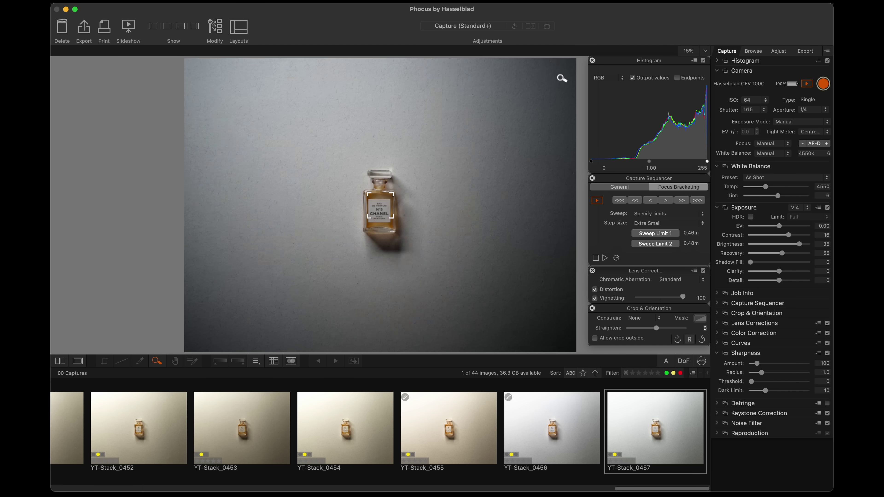
click(566, 69)
click(565, 68)
click(671, 244)
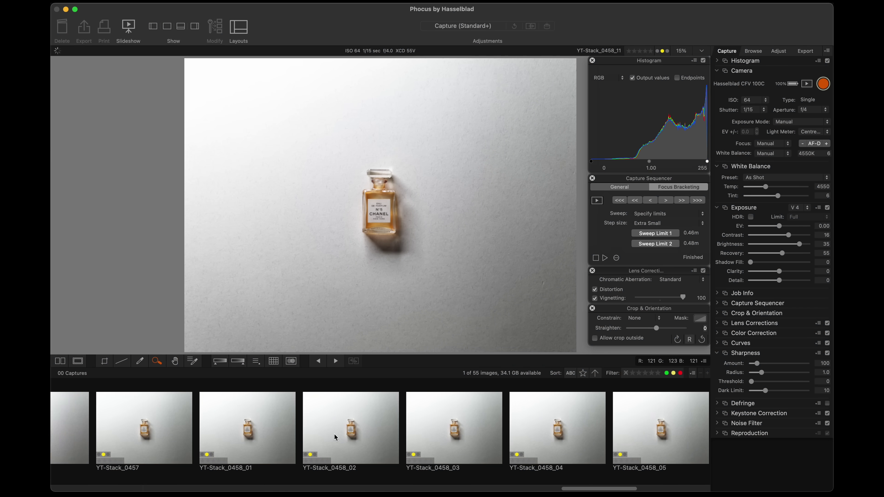
- Browse the earlier and new bottle captures and inspect the sharpness of YT-Stack_0458_01 at 100%
scroll(335, 438, left, 10)
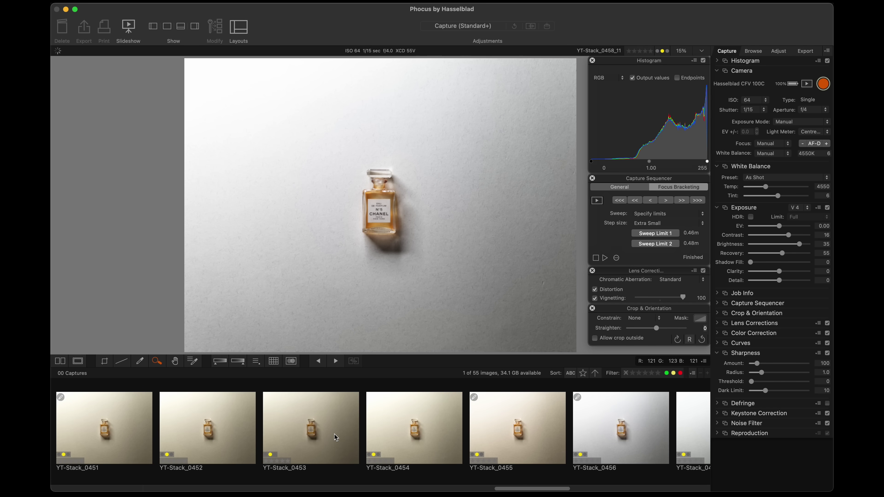
click(427, 436)
scroll(428, 433, right, 8)
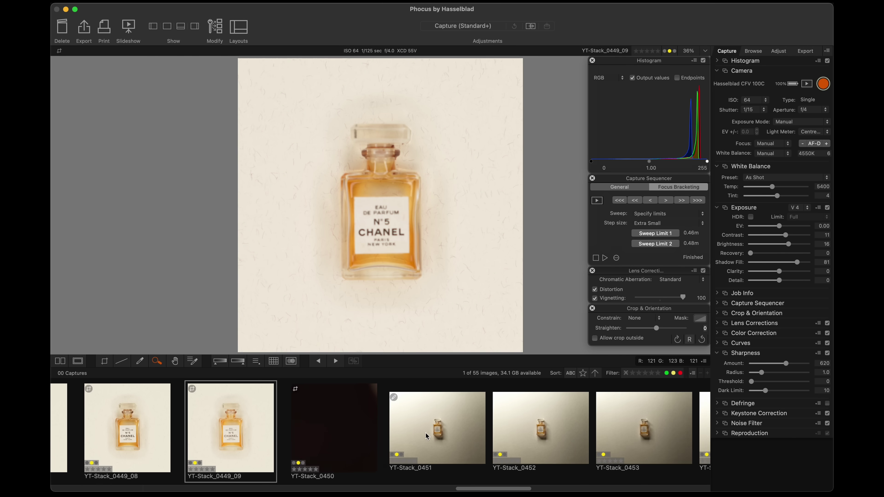
scroll(428, 431, right, 5)
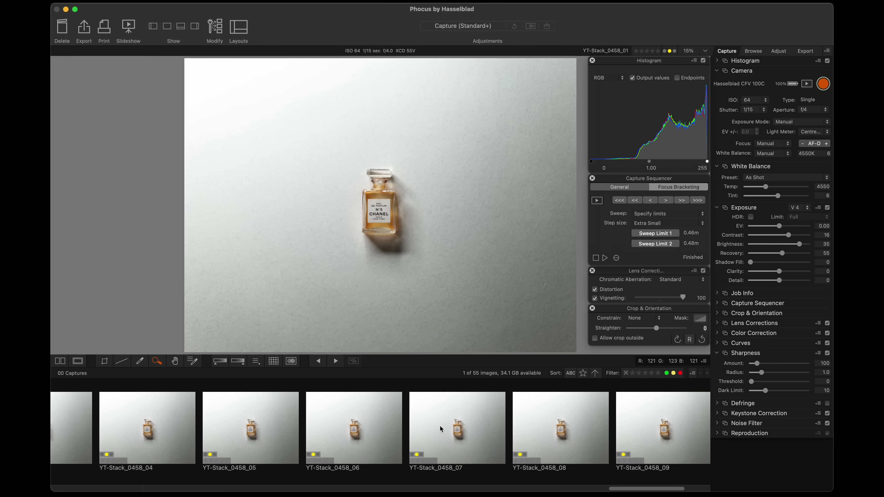
scroll(440, 430, right, 6)
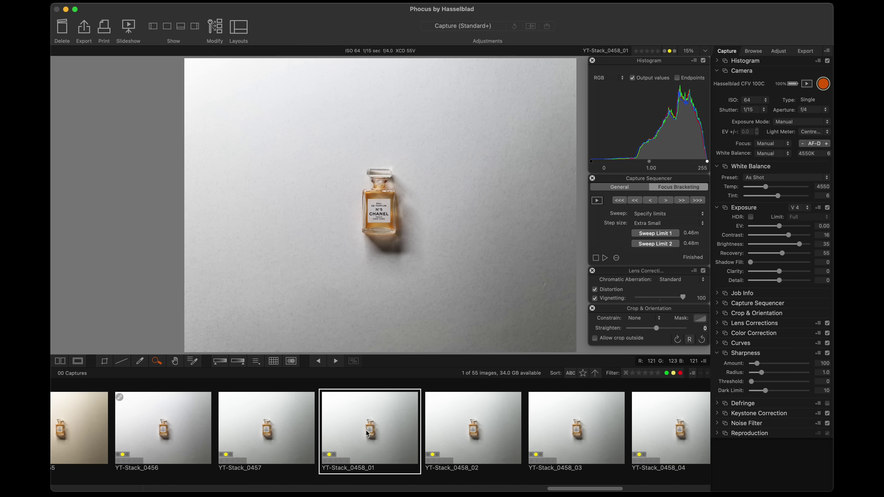
click(384, 206)
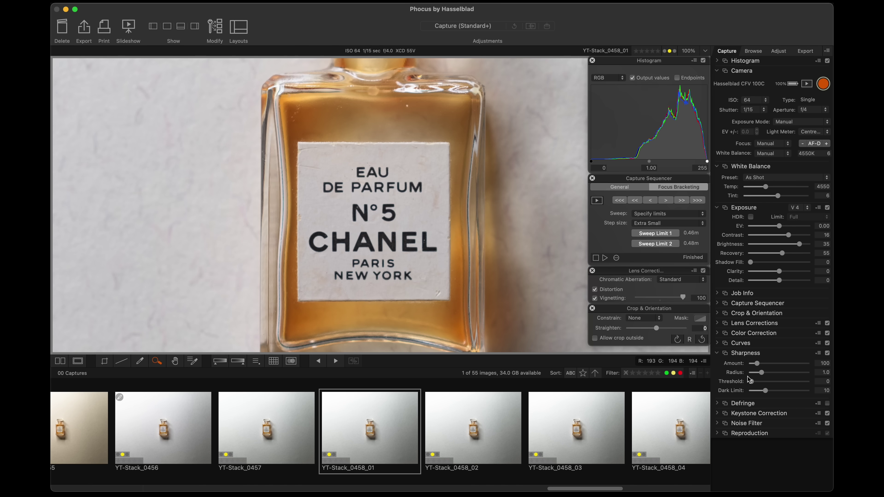
key(Right)
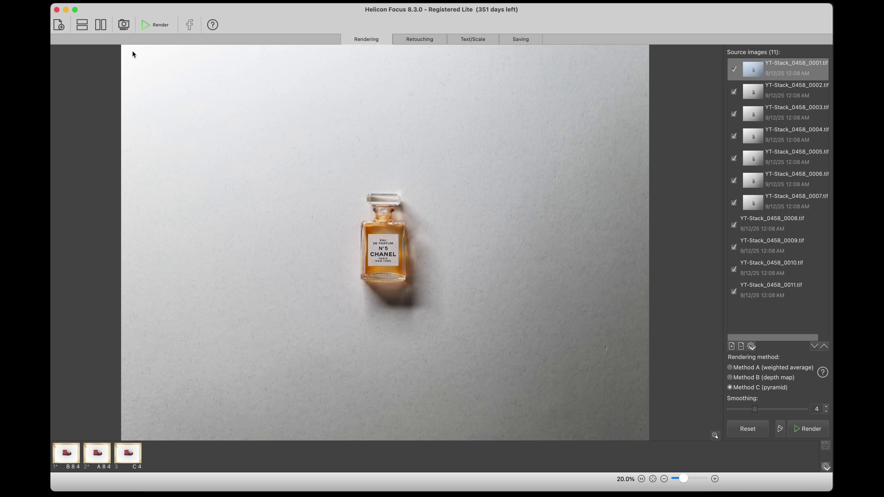
- Render the 11-image bottle stack with Method B (depth map) and compare the result with a source frame at high magnification
click(731, 377)
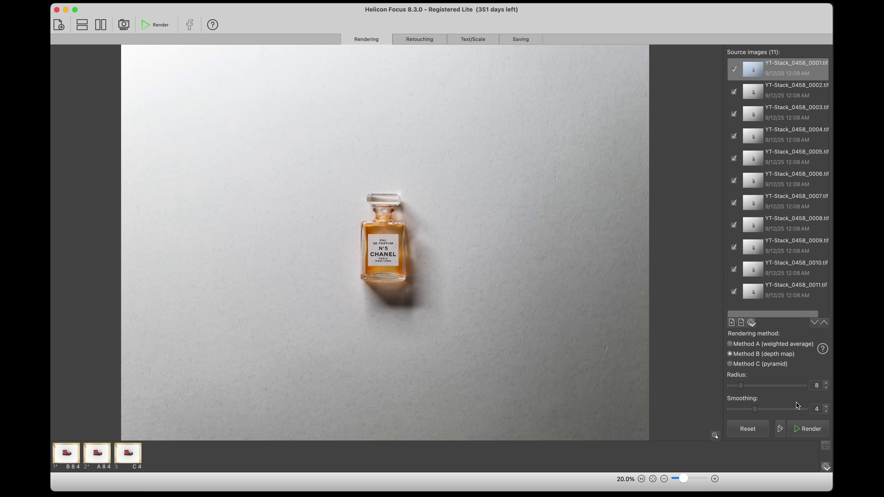
click(802, 432)
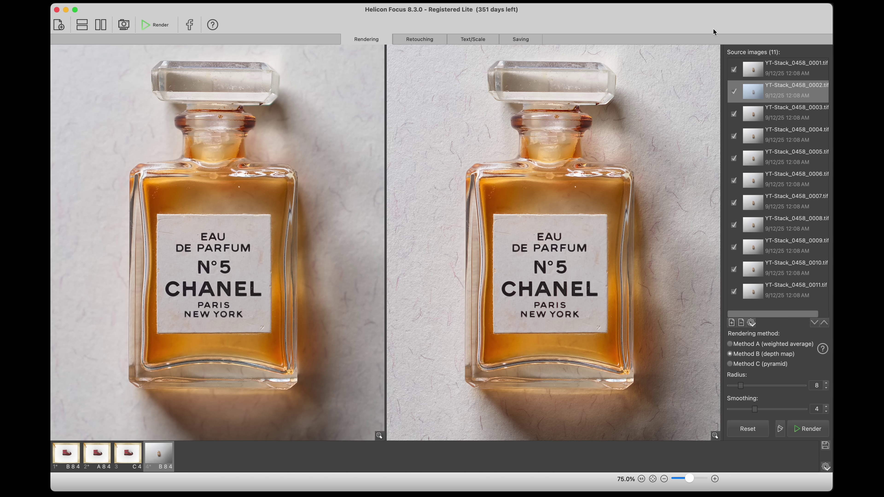
scroll(665, 143, up, 5)
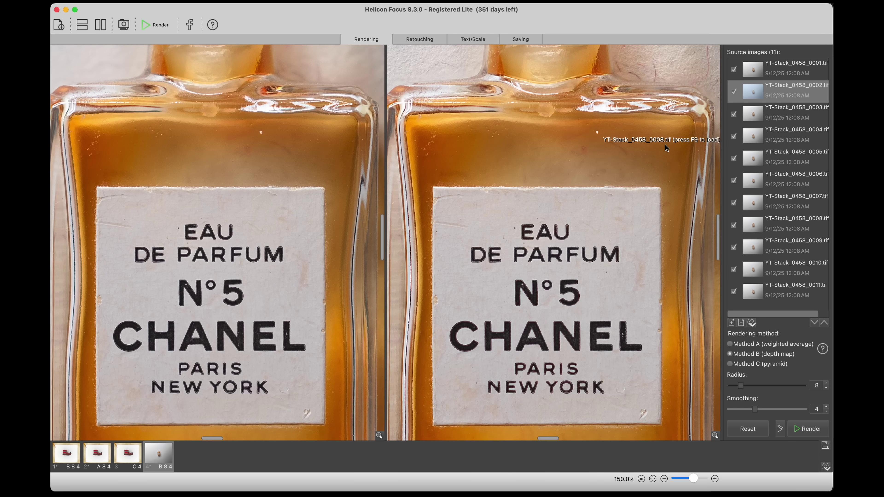
scroll(498, 172, up, 2)
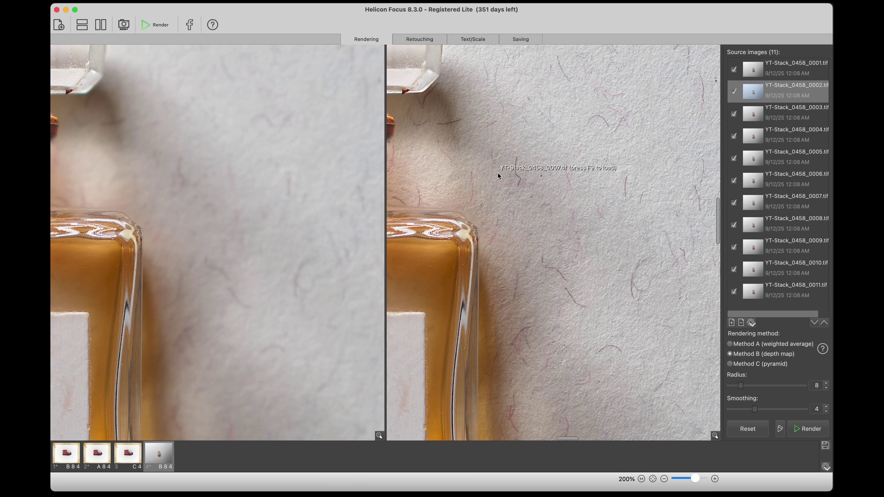
scroll(504, 153, up, 3)
scroll(504, 152, left, 10)
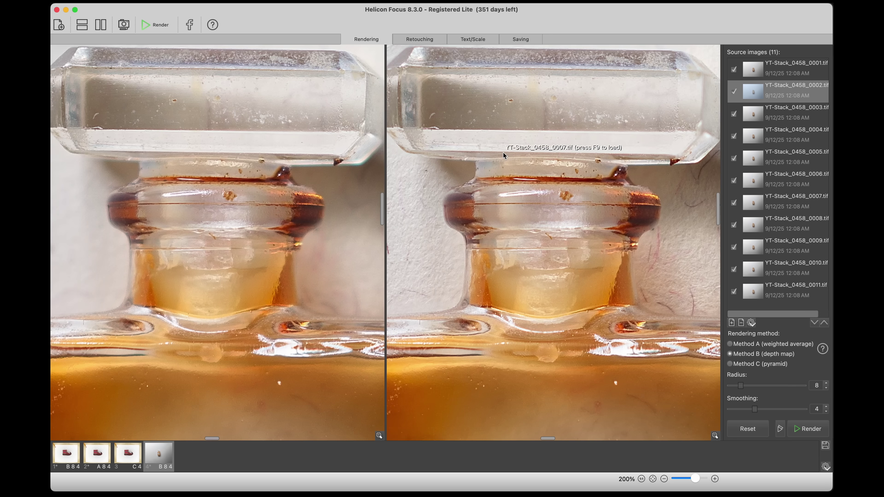
scroll(503, 152, down, 4)
scroll(503, 154, down, 10)
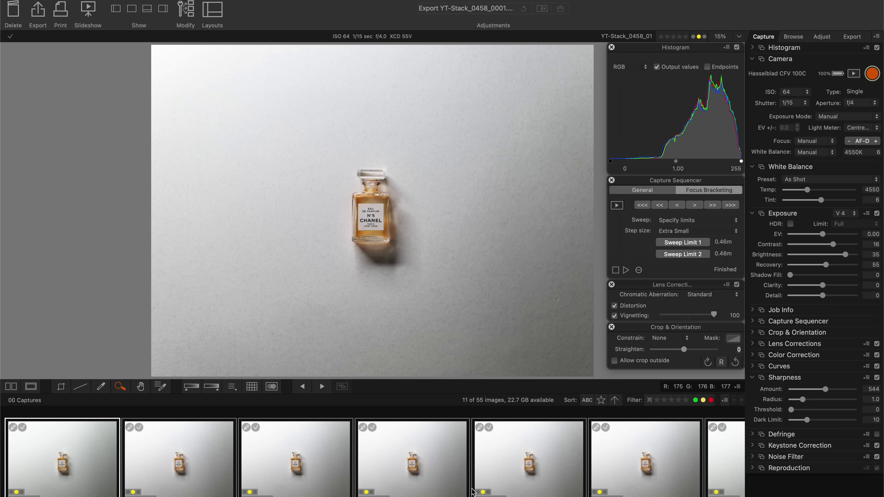
- Switch to Phocus and adjust the angled bottle's test capture to brightness 12 and shadow fill 64
key(super+l)
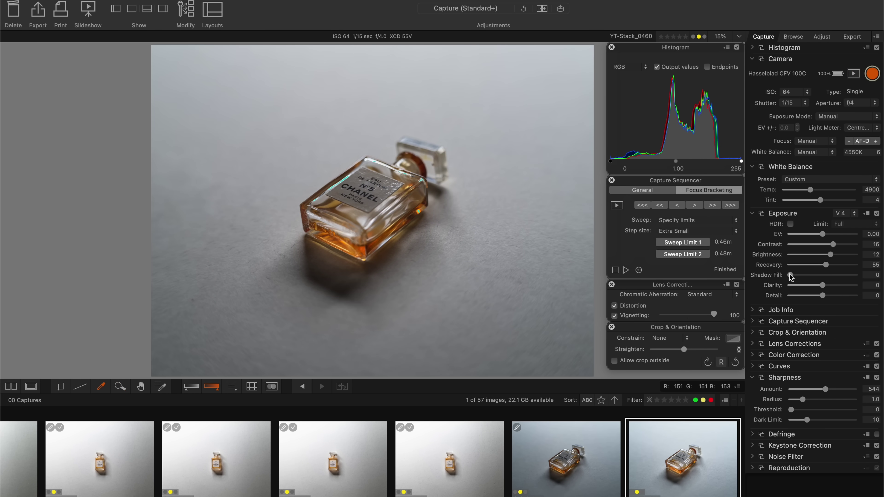
drag(791, 276, 832, 277)
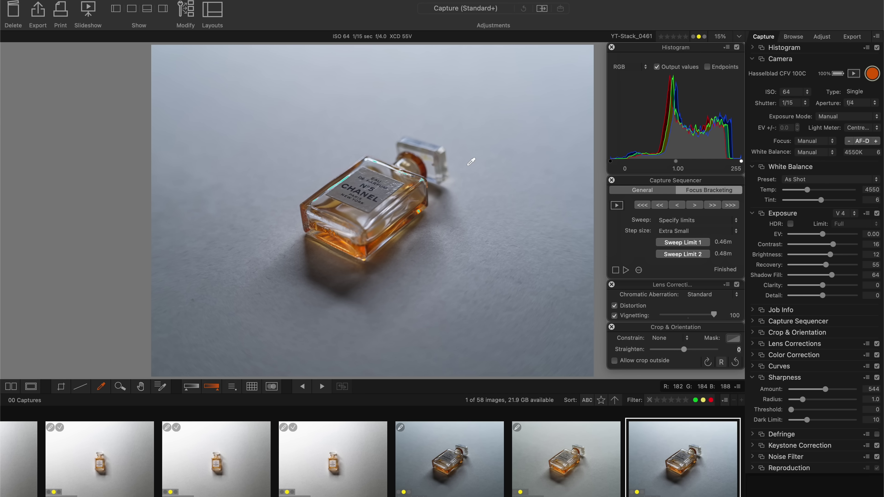
- Focus the live view closer, on the surface in front of the bottle's near corner, and set sweep limit 1 there
click(849, 142)
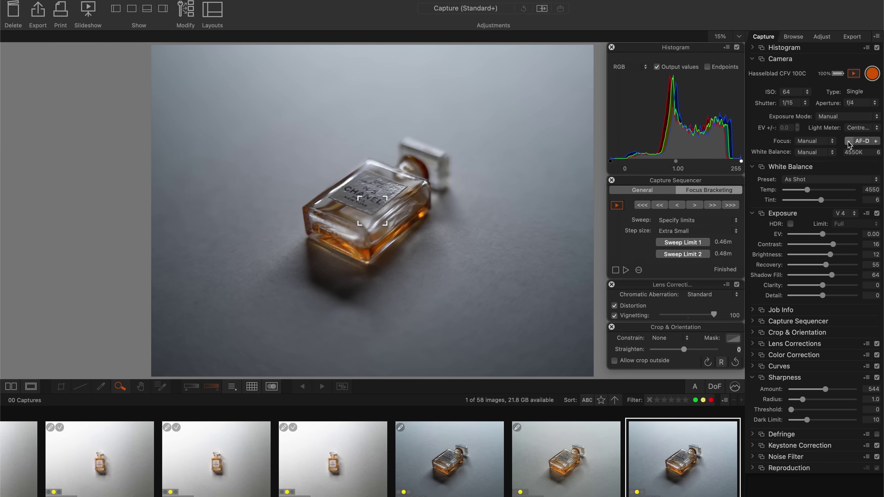
click(848, 142)
click(373, 274)
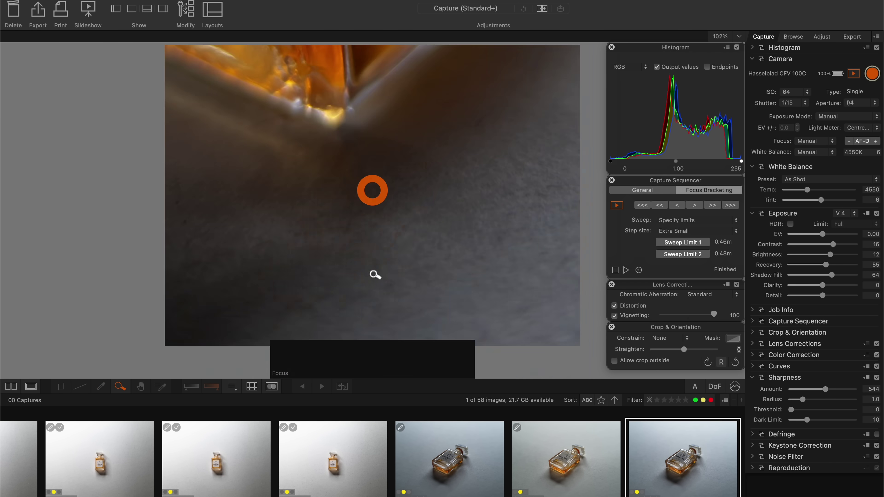
click(487, 200)
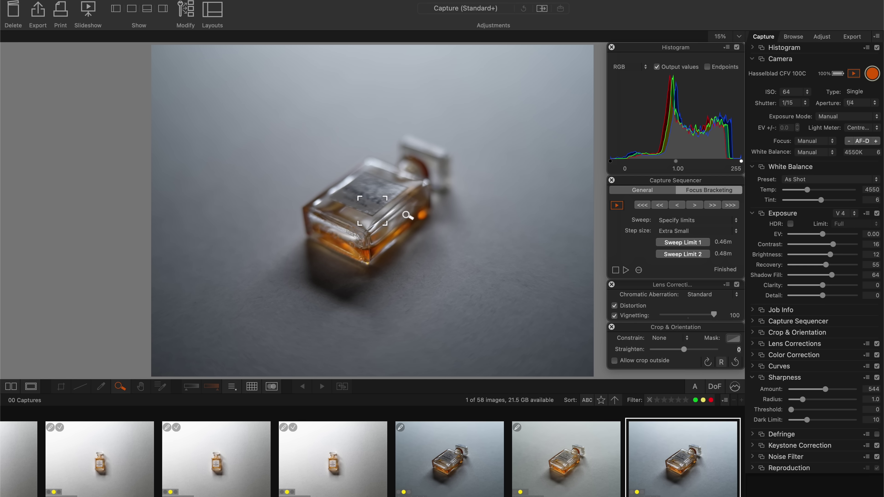
- Shift the live view focus farther back, checking it at high magnification on the far corner of the bottle's stopper
click(407, 137)
click(875, 141)
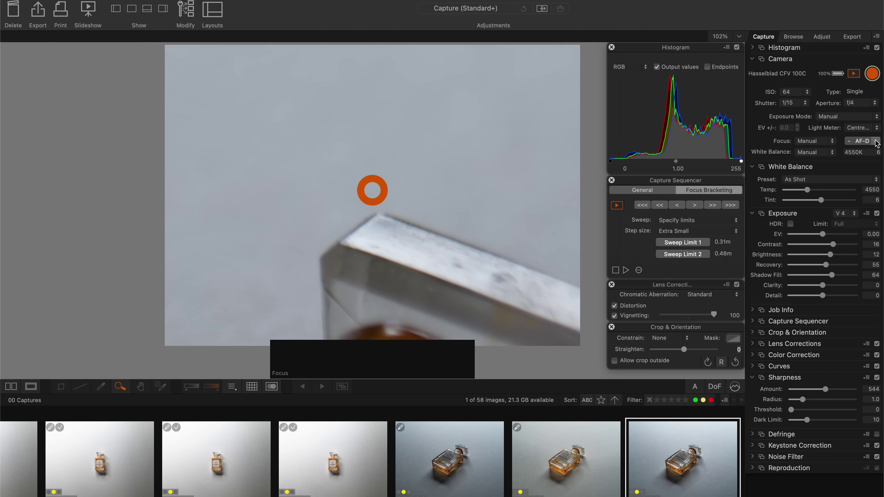
click(876, 141)
click(876, 141)
click(481, 209)
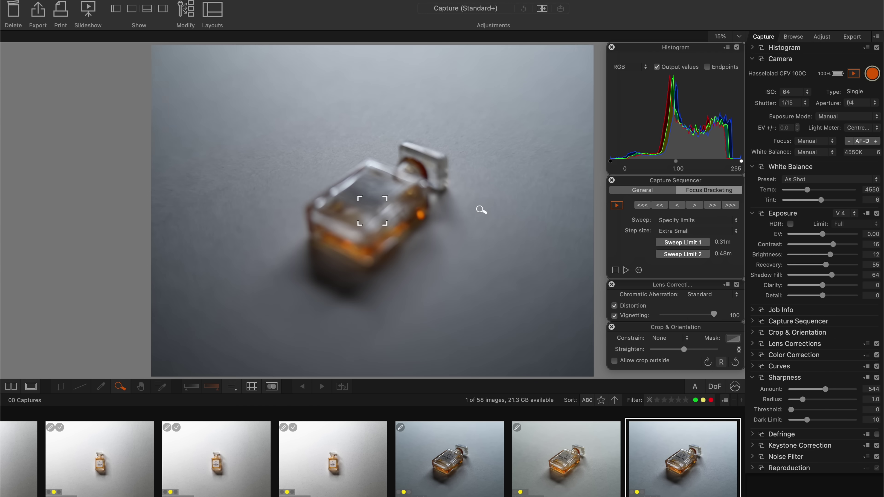
- Set the focus bracketing step size to Large and start the capture sequence for the angled bottle
click(691, 232)
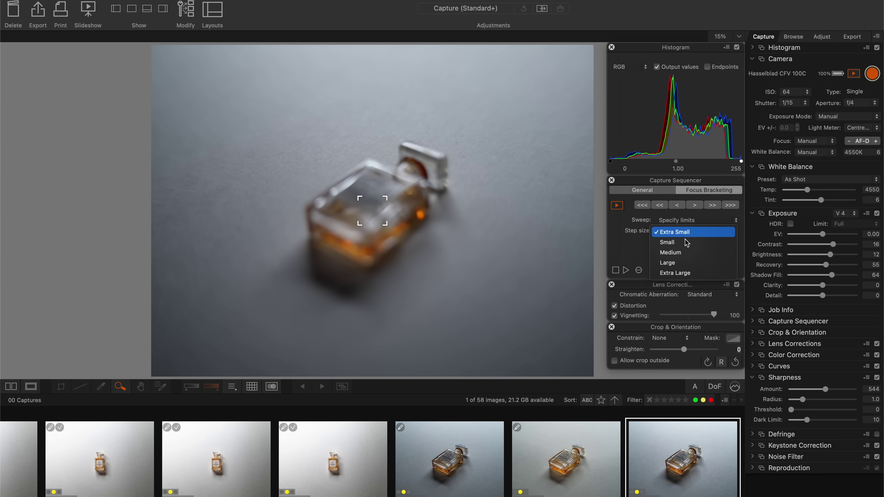
click(681, 253)
click(626, 269)
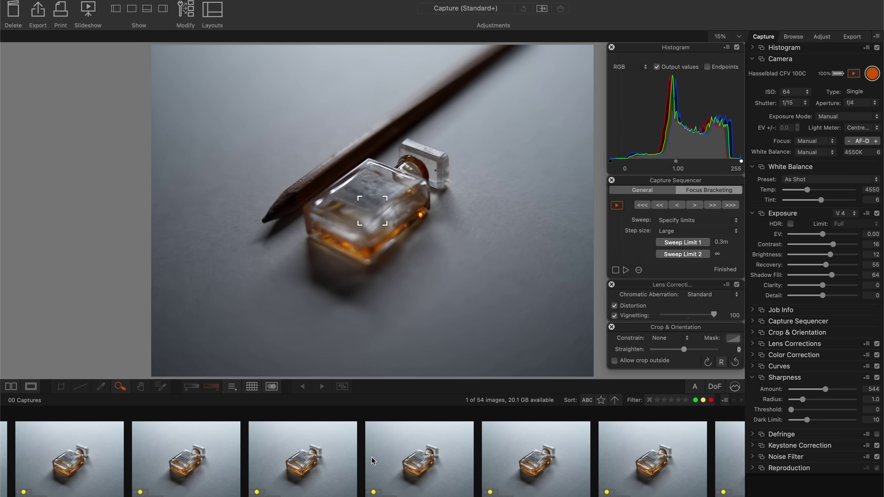
- Browse the angled bottle's captured frames and inspect the stopper's sharpness in YT-Stack_0468_32 at 100%
scroll(373, 462, left, 3)
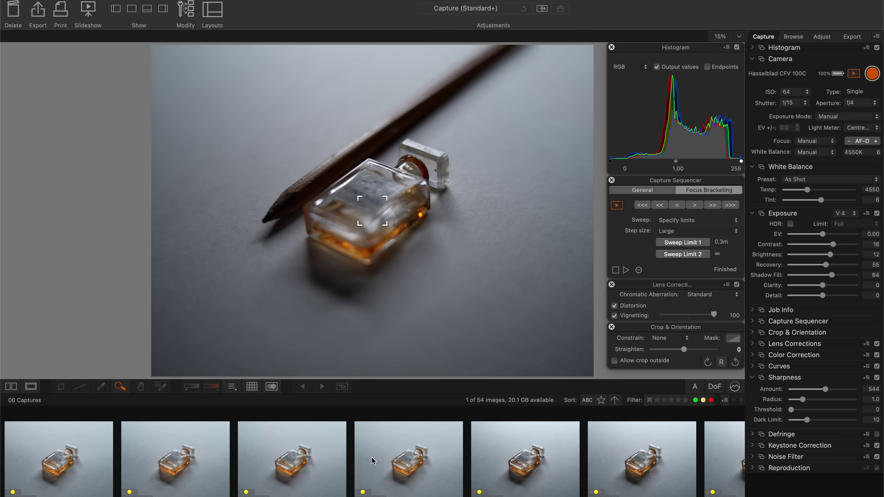
scroll(362, 461, left, 3)
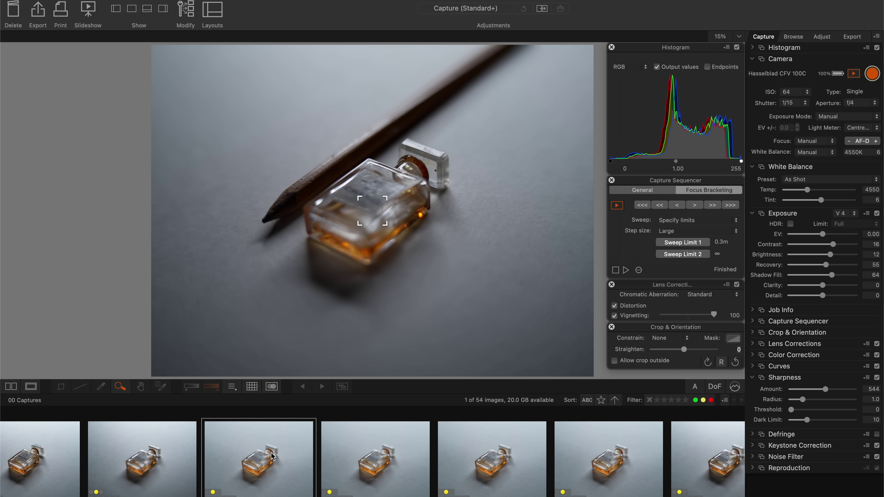
scroll(271, 456, left, 10)
click(404, 140)
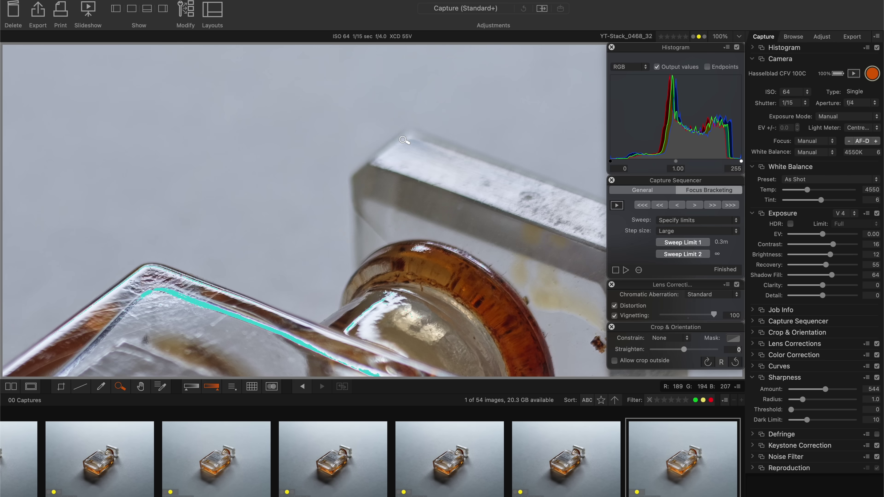
click(403, 140)
scroll(373, 456, left, 5)
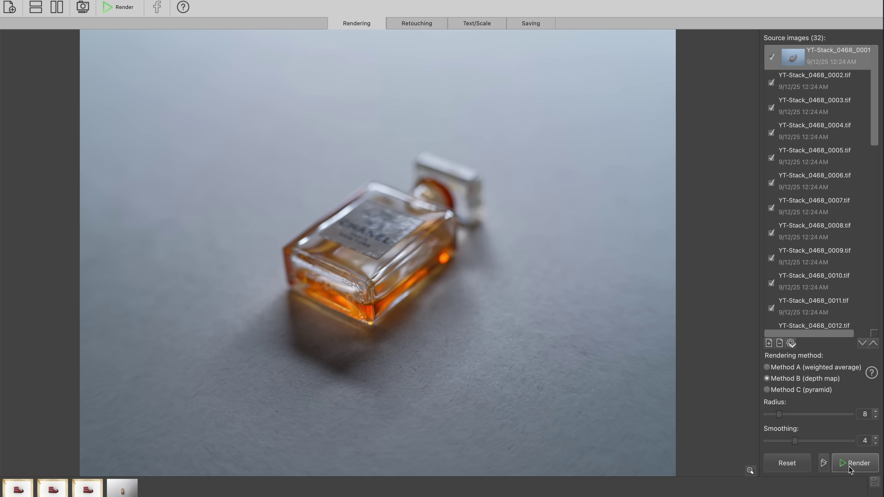
- Switch to Helicon Focus, render the 32-image angled bottle stack with Method B (depth map), and inspect the label, stopper and base up close
click(849, 466)
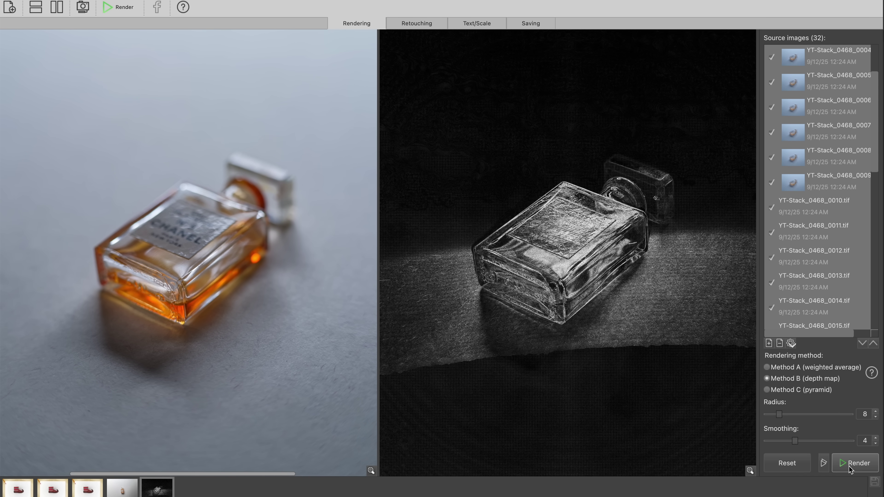
key(super+equal)
key(super+equal)
key(super+equal)
key(super+equal)
key(super+equal)
key(super+equal)
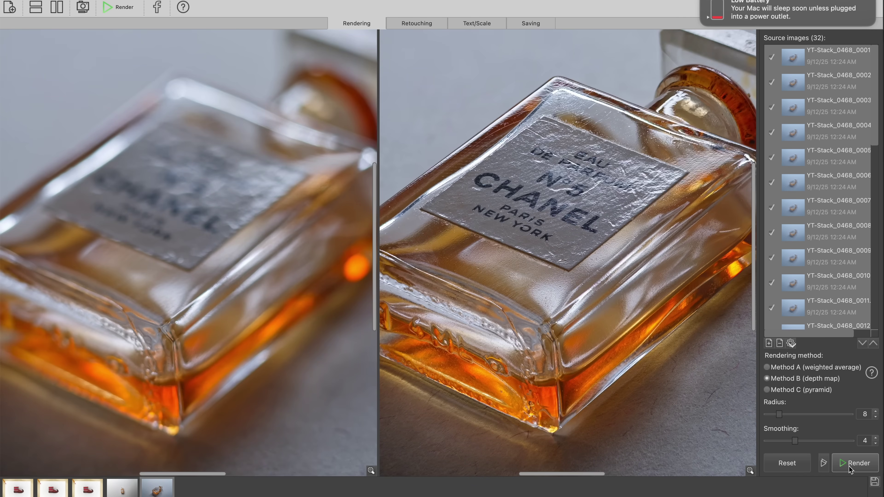
key(super+plus)
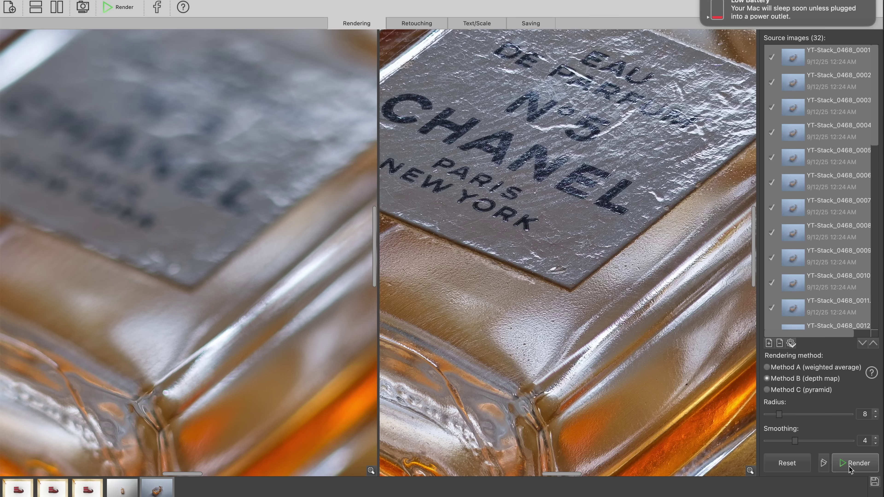
scroll(669, 263, up, 10)
scroll(669, 263, right, 9)
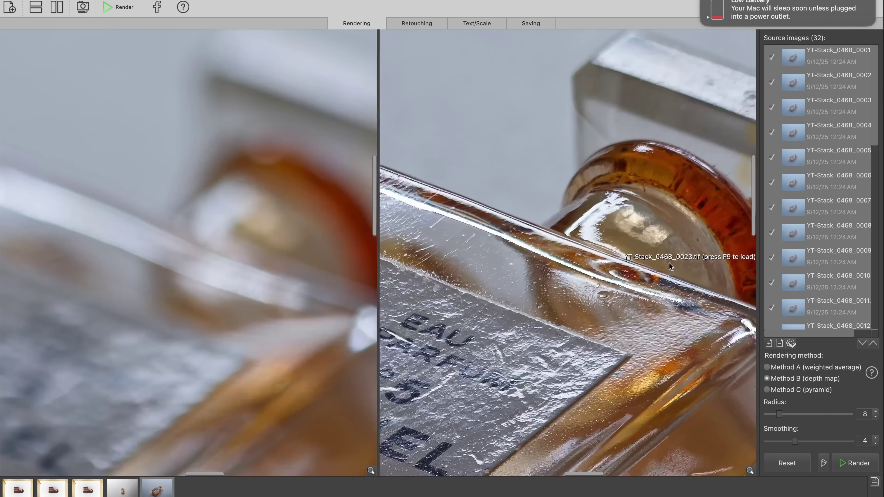
scroll(569, 262, down, 10)
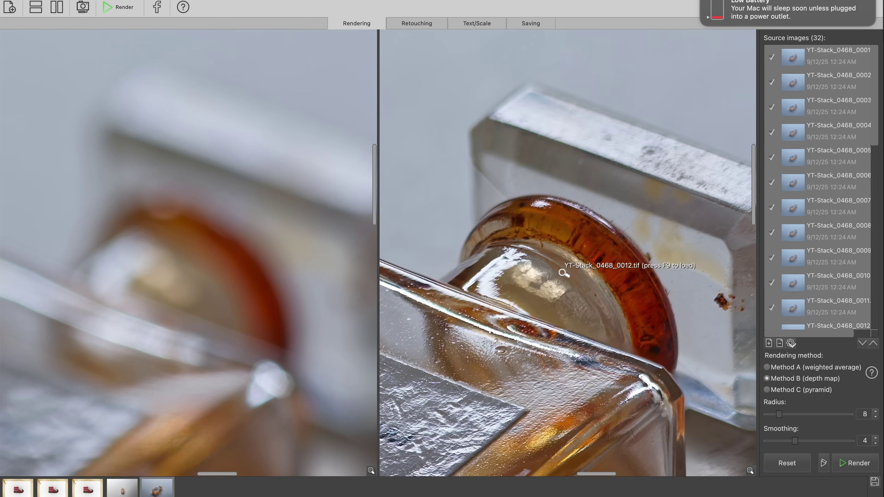
scroll(563, 273, down, 10)
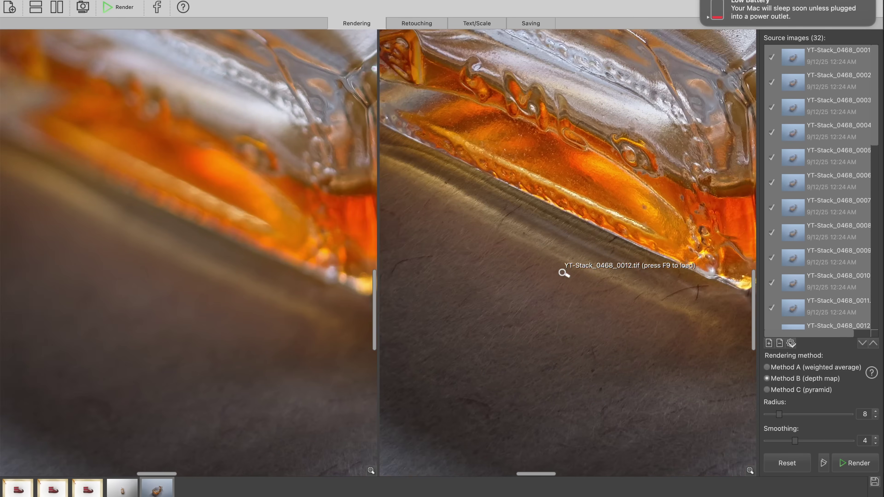
scroll(563, 273, up, 10)
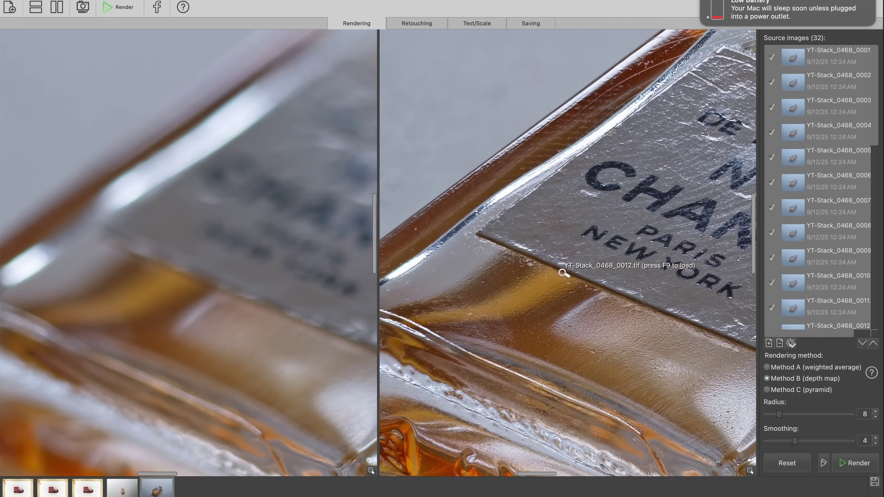